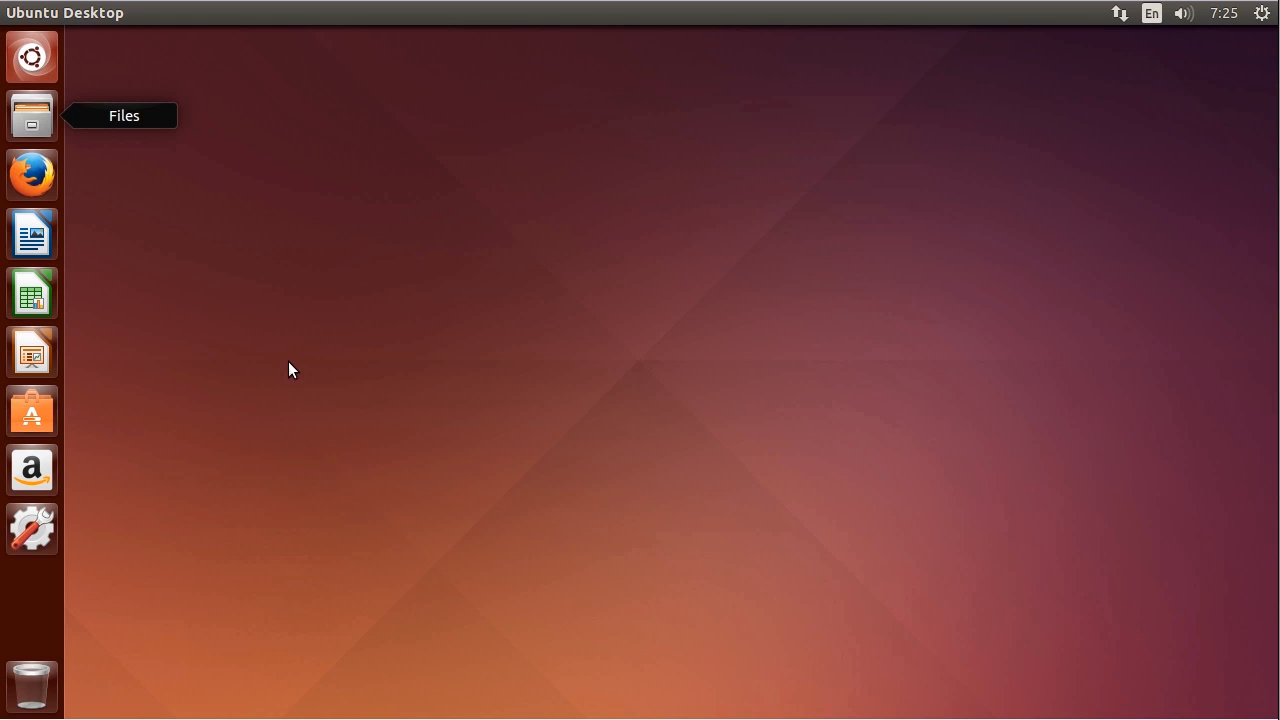
Open a file manager window on the Home folder, reposition it on the desktop and close it.
click(38, 121)
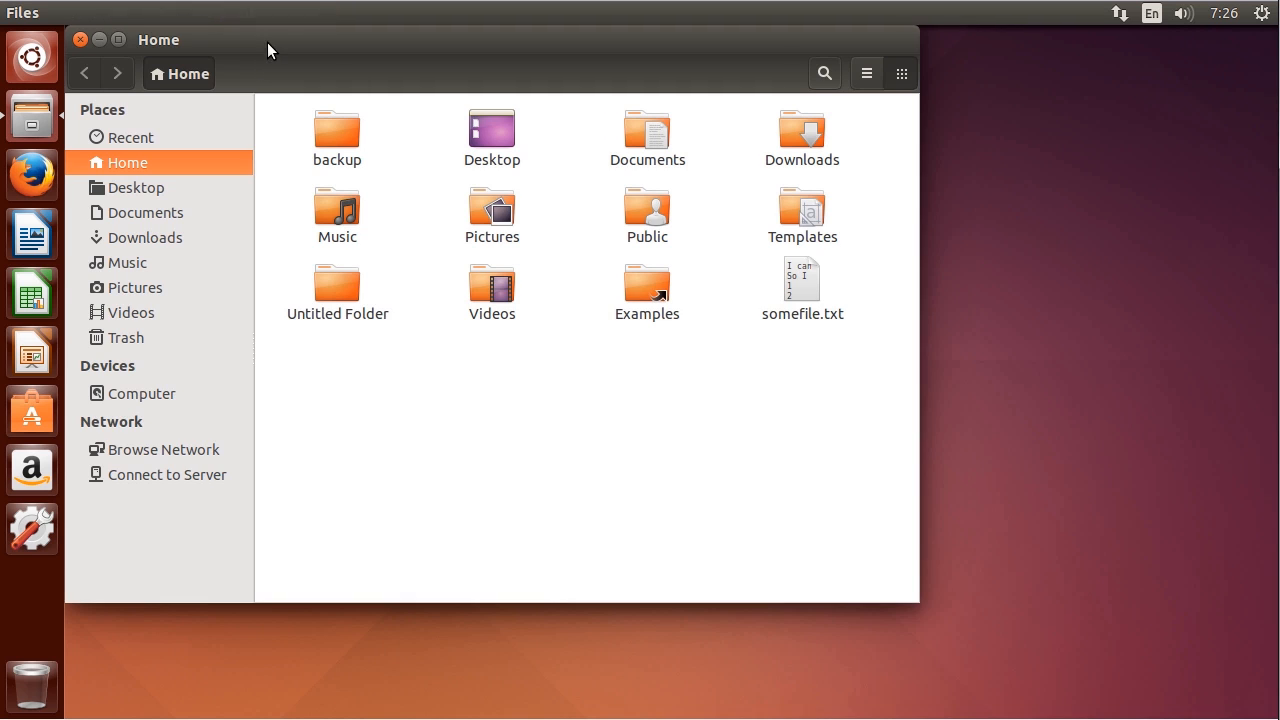
drag(279, 47, 442, 106)
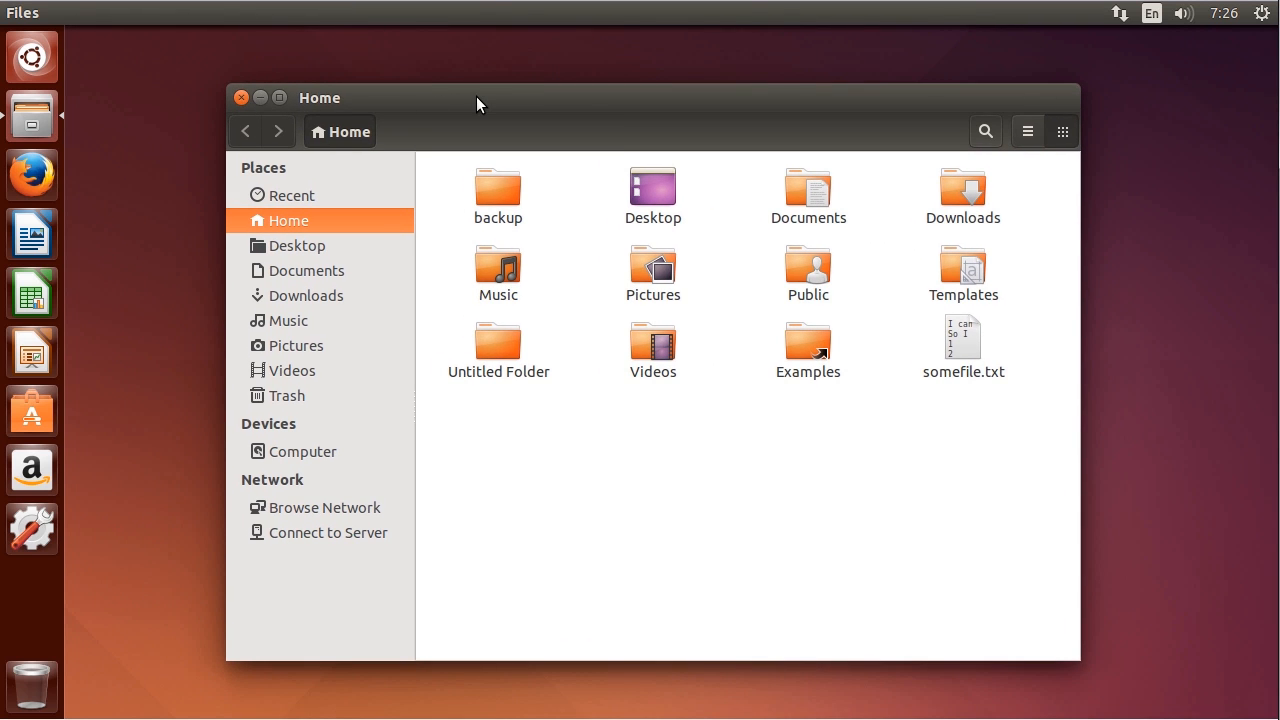
key(ctrl+w)
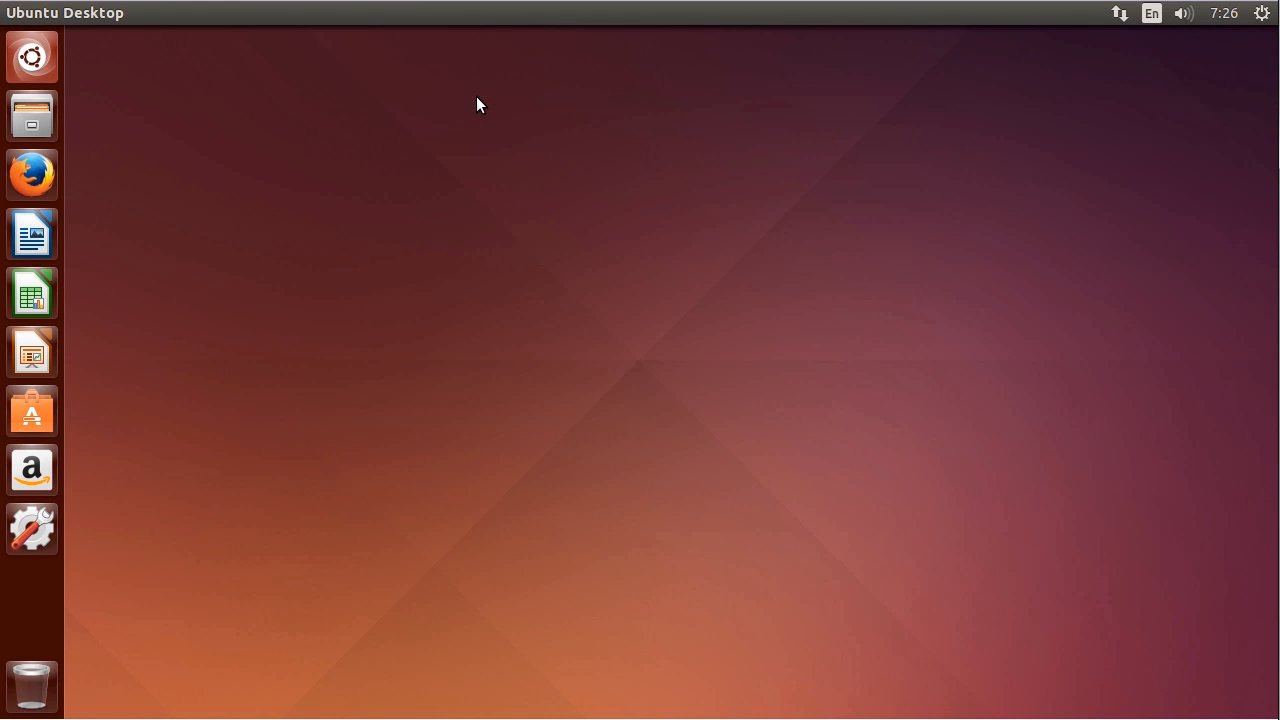
Open the Home folder in the file manager again, and try a second window before closing that one.
key(super+1)
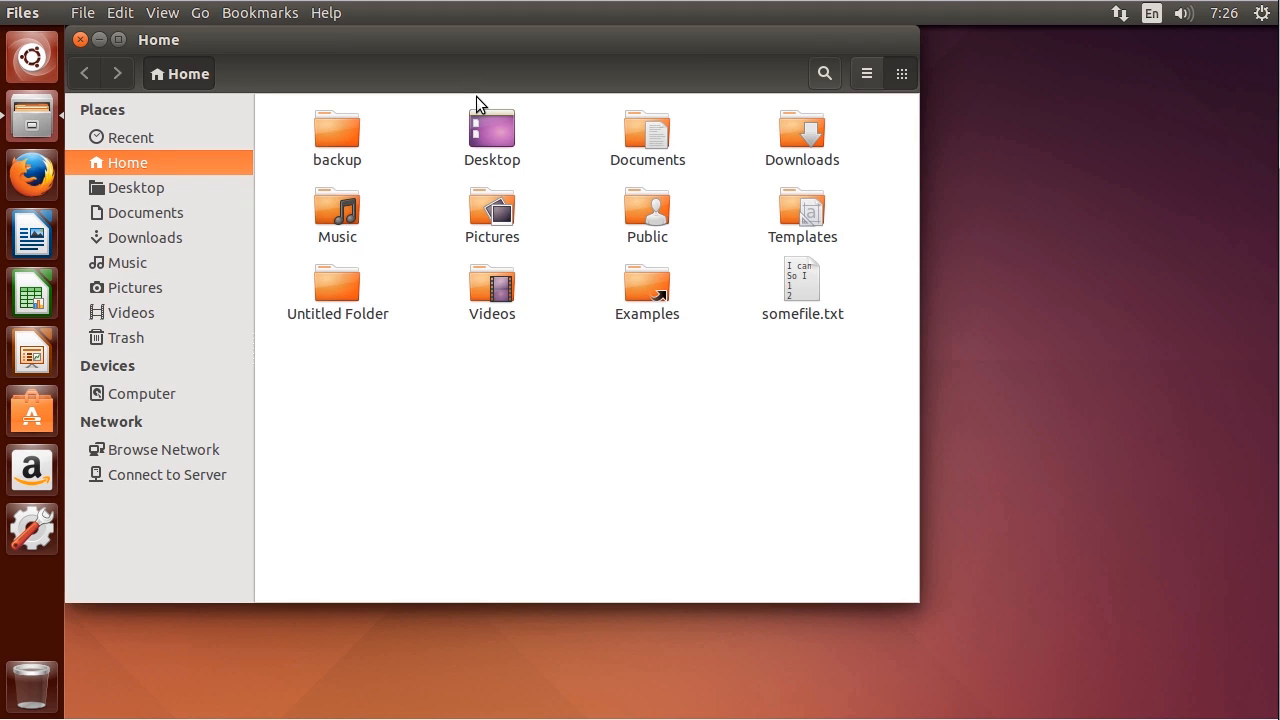
key(ctrl+n)
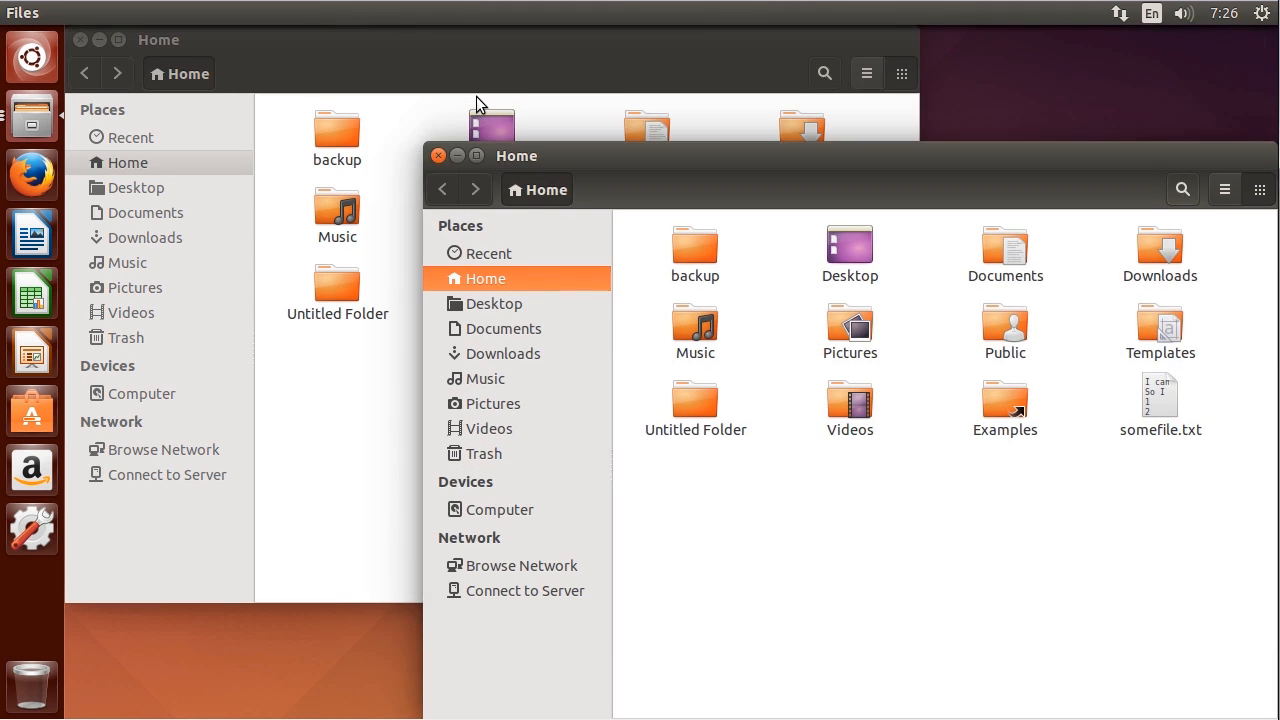
key(ctrl+w)
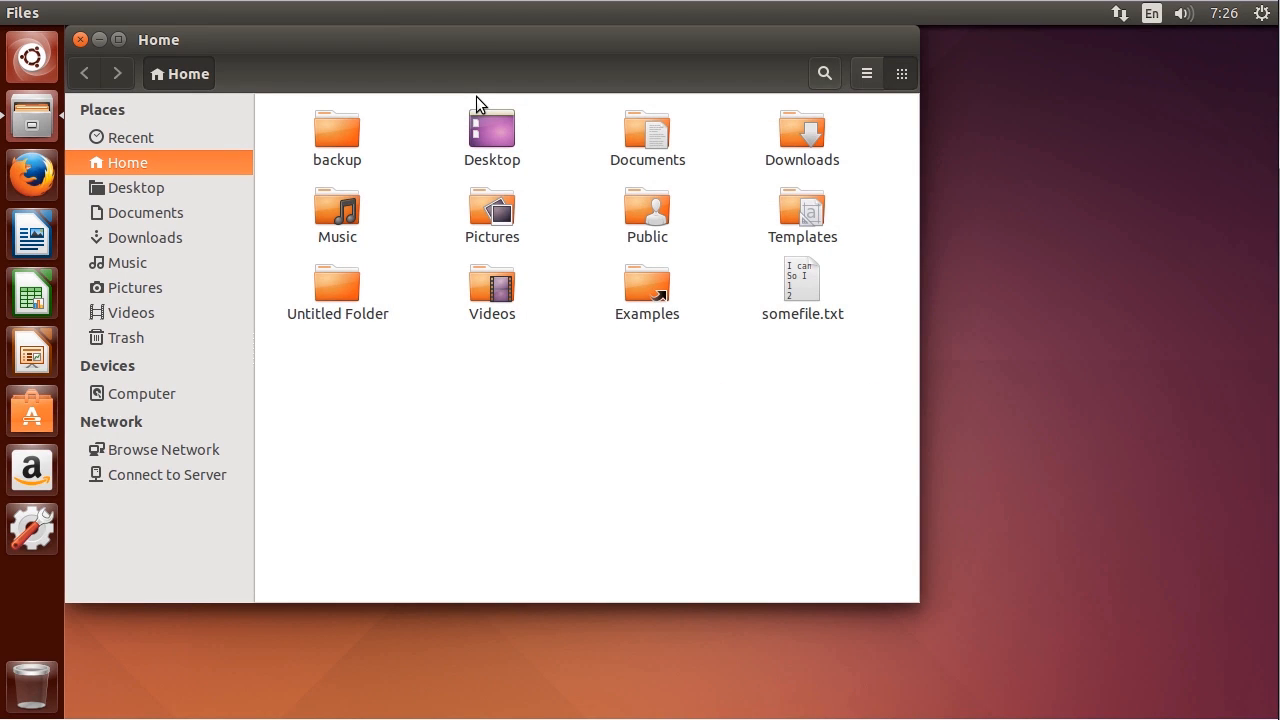
Add a second tab, and show the Documents folder in the first tab and Downloads in the second.
key(ctrl+t)
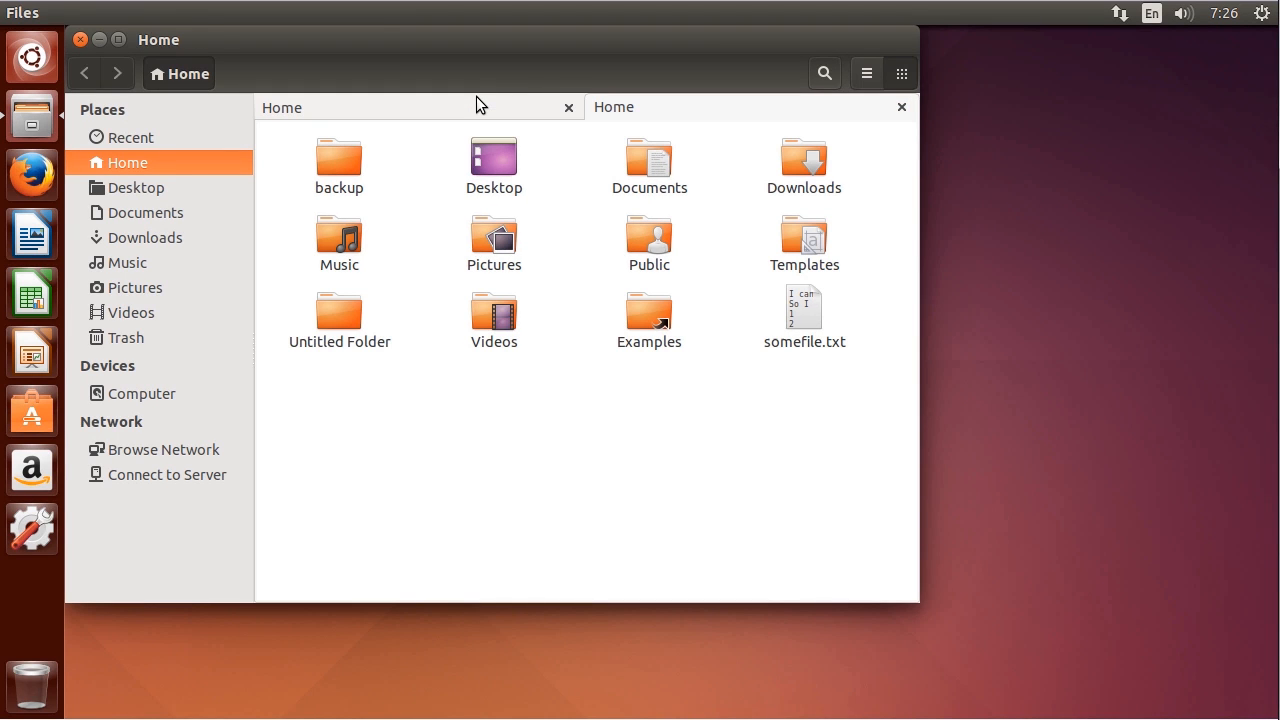
click(422, 112)
click(139, 217)
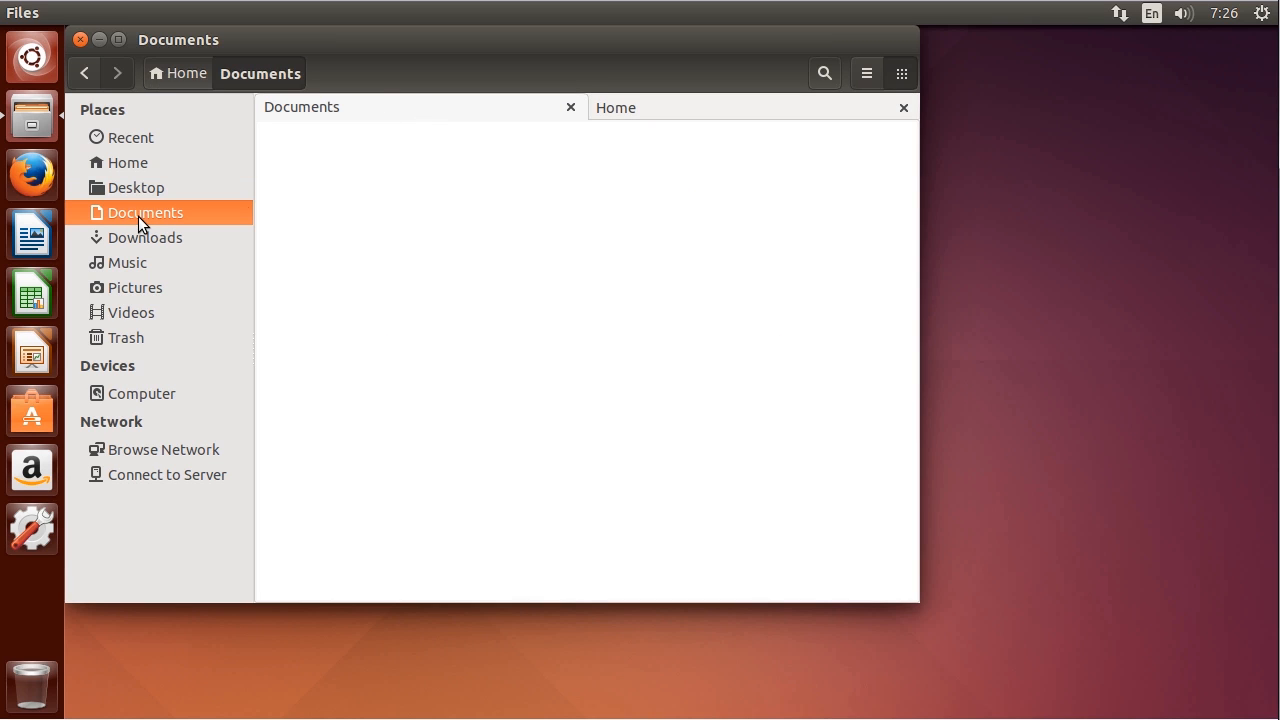
click(661, 110)
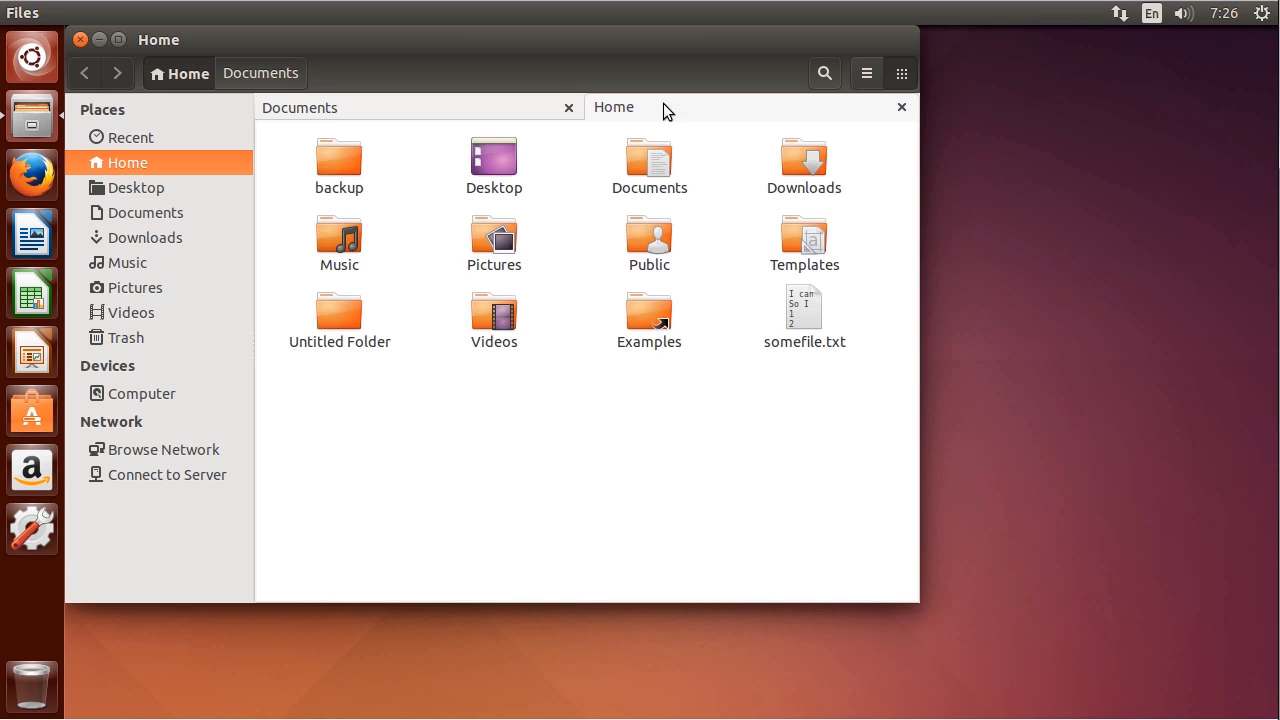
click(168, 241)
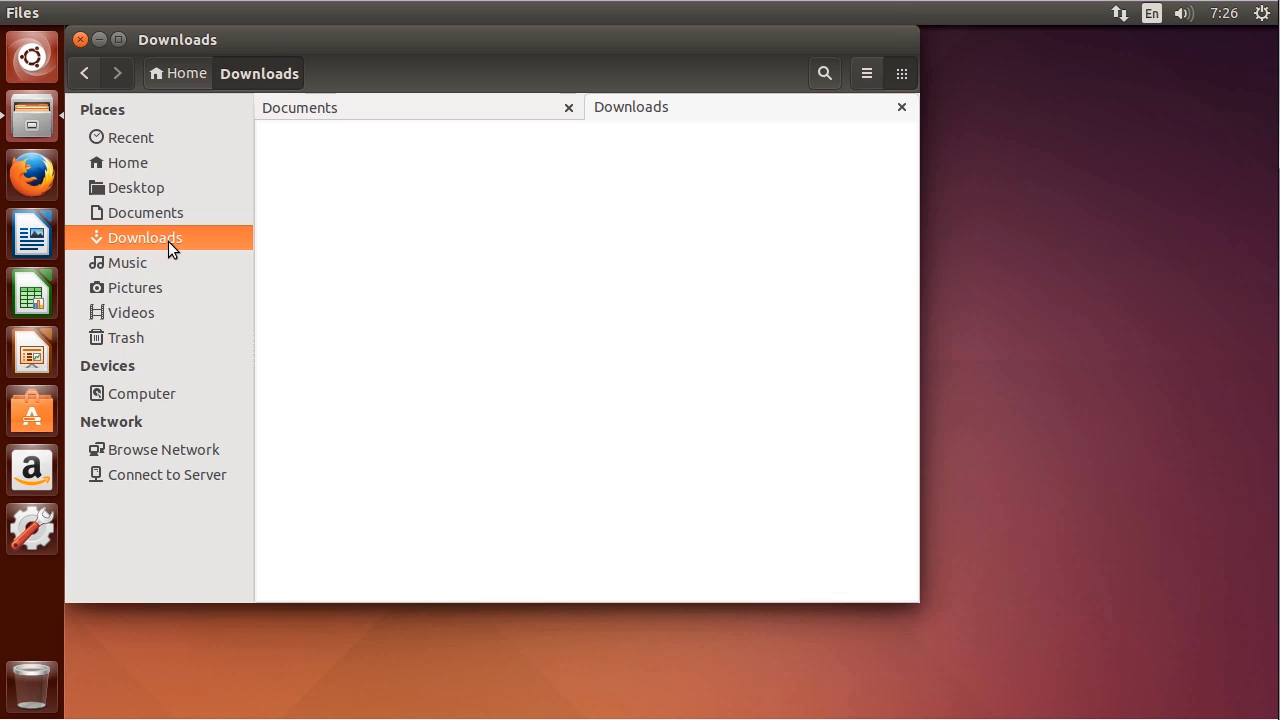
Create an empty document in the Downloads folder, keeping the default name Untitled Document.
right_click(423, 258)
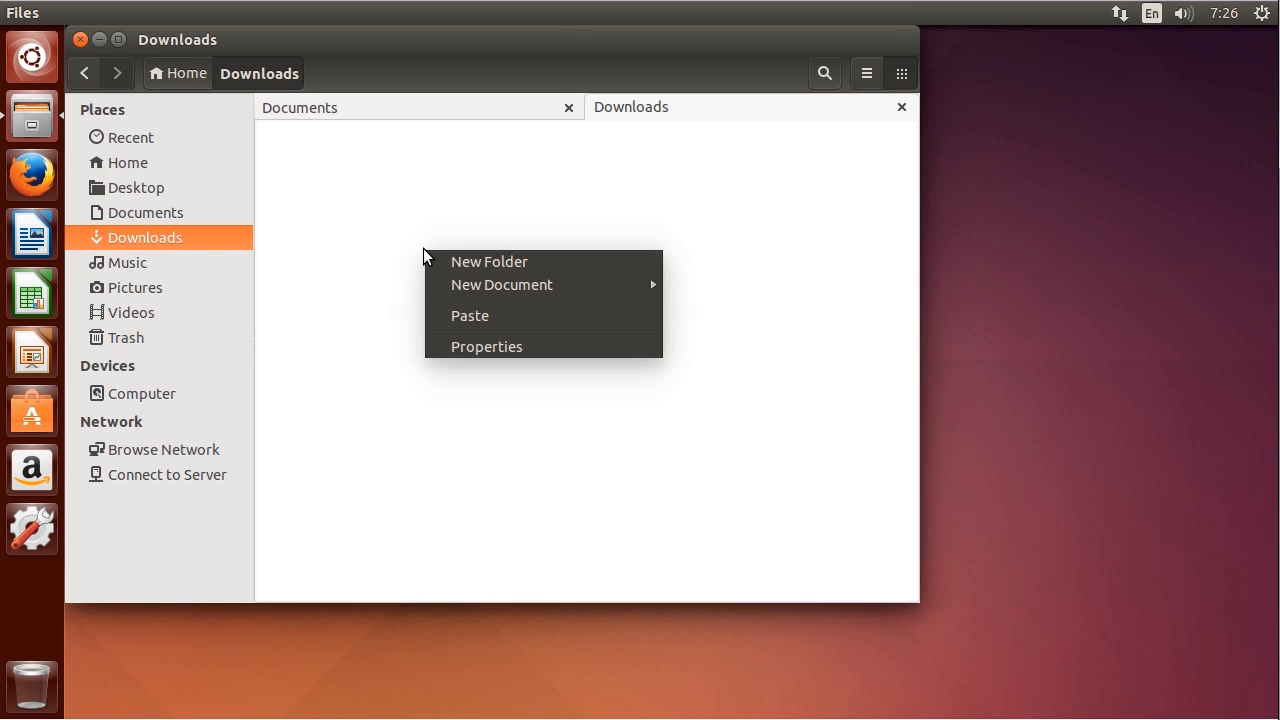
mouse_move(491, 284)
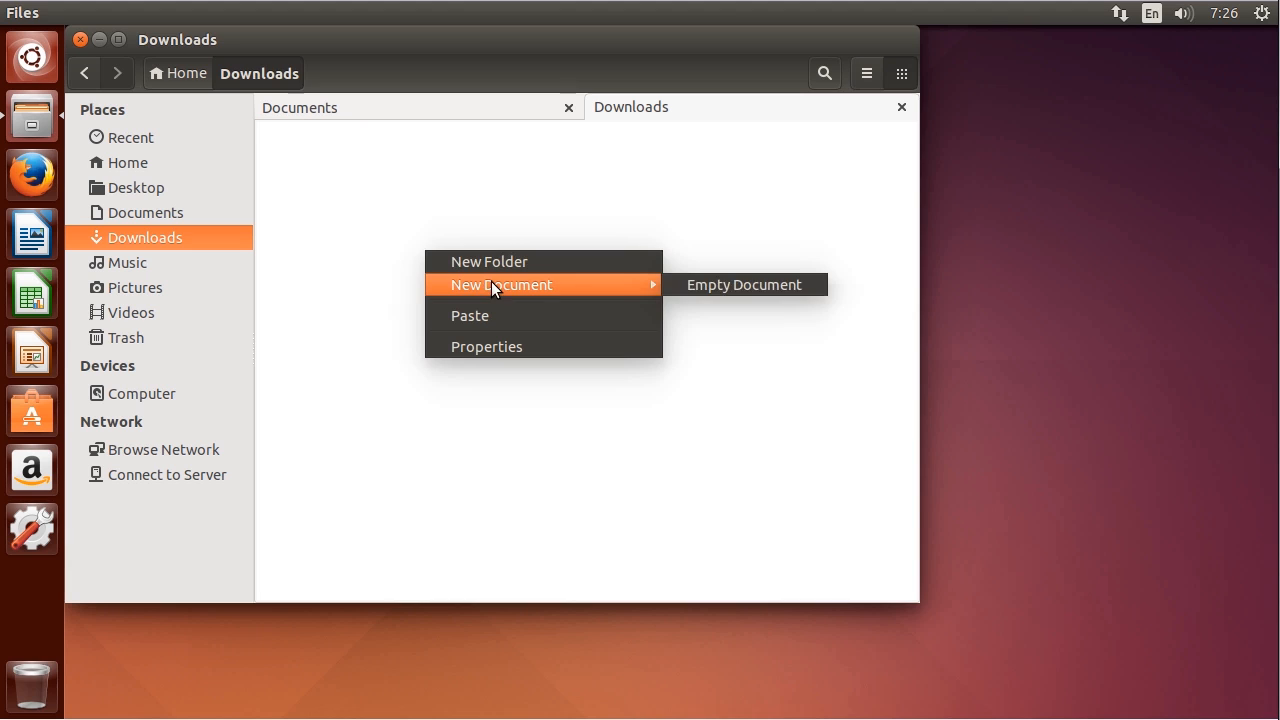
click(765, 284)
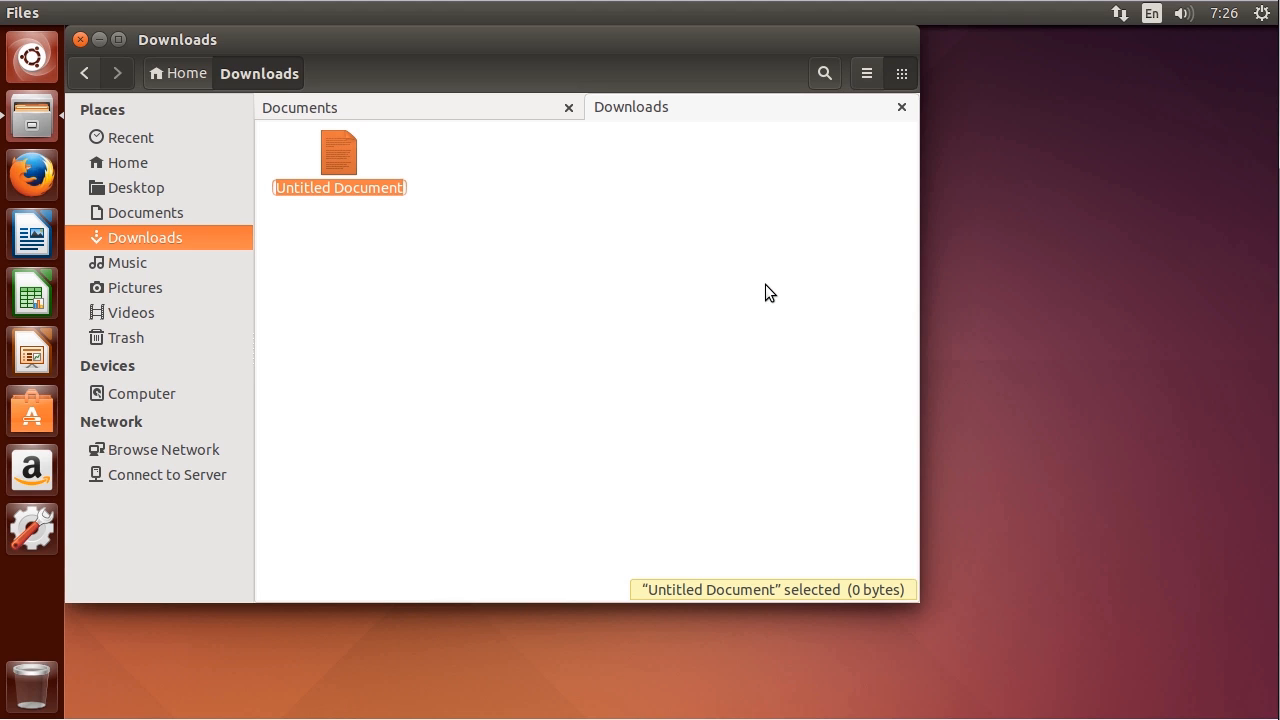
key(Return)
click(425, 198)
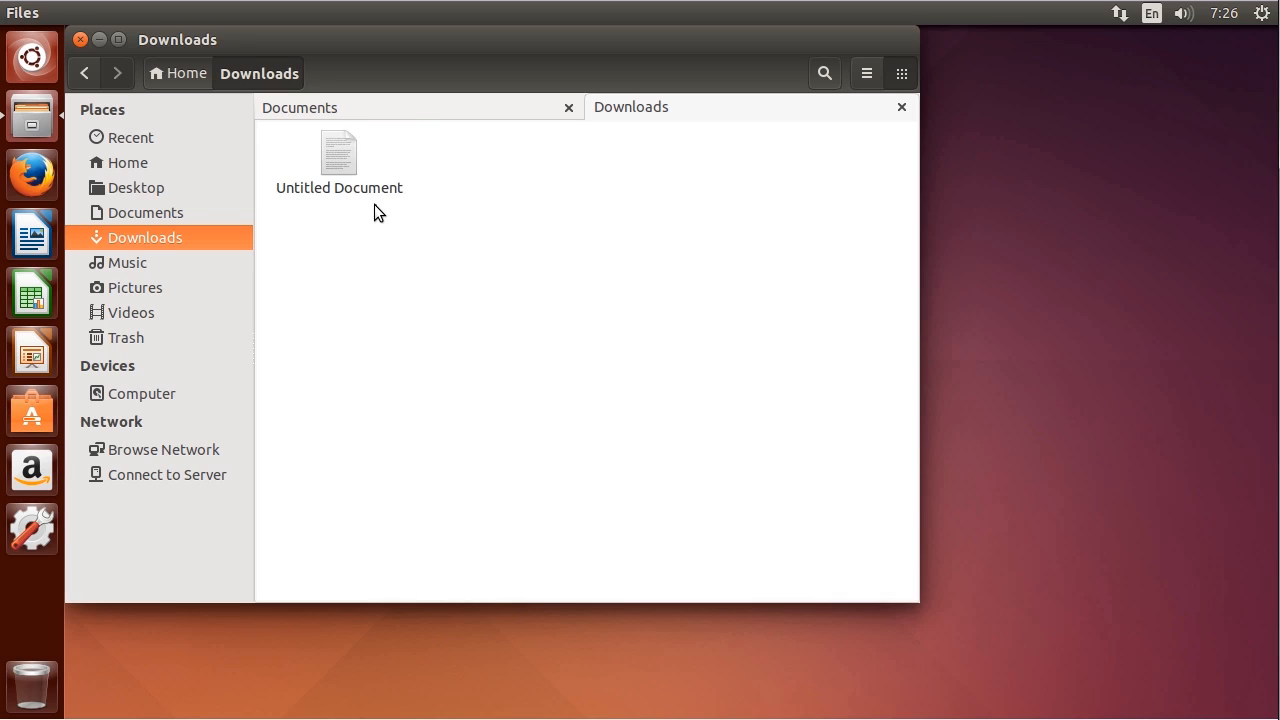
Move Untitled Document from Downloads to the Documents tab and check both folders.
click(339, 161)
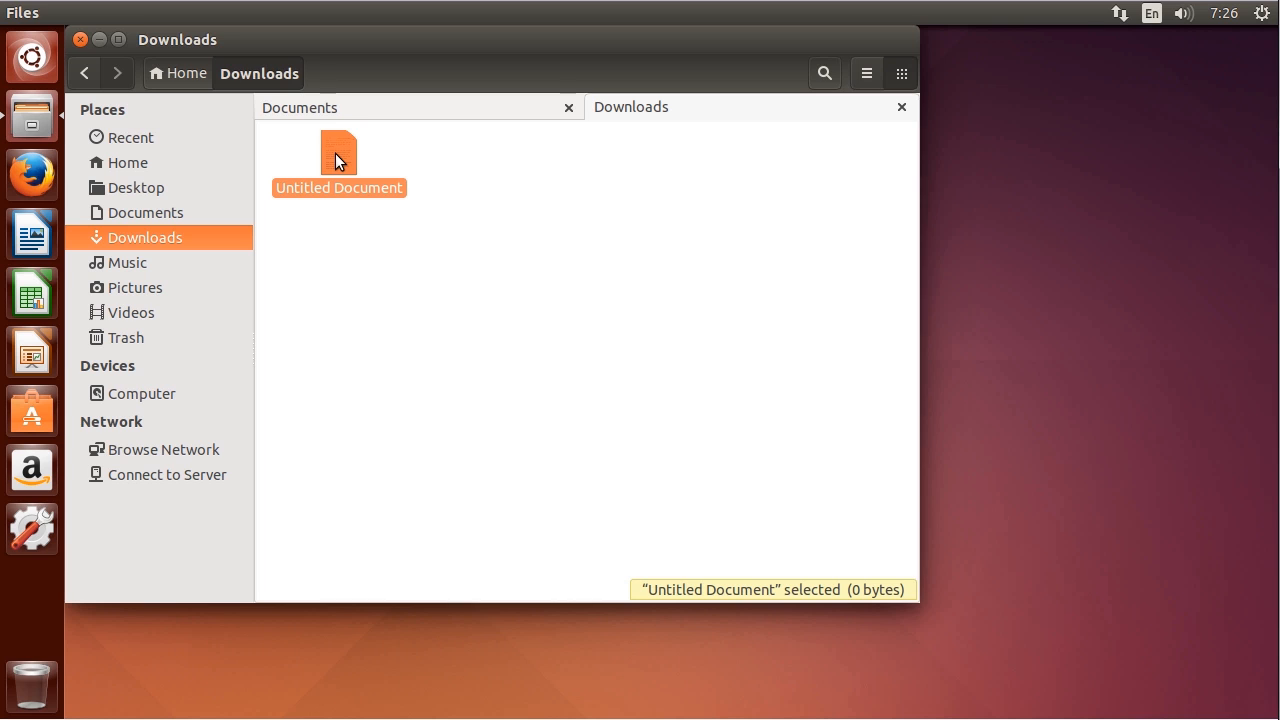
click(418, 107)
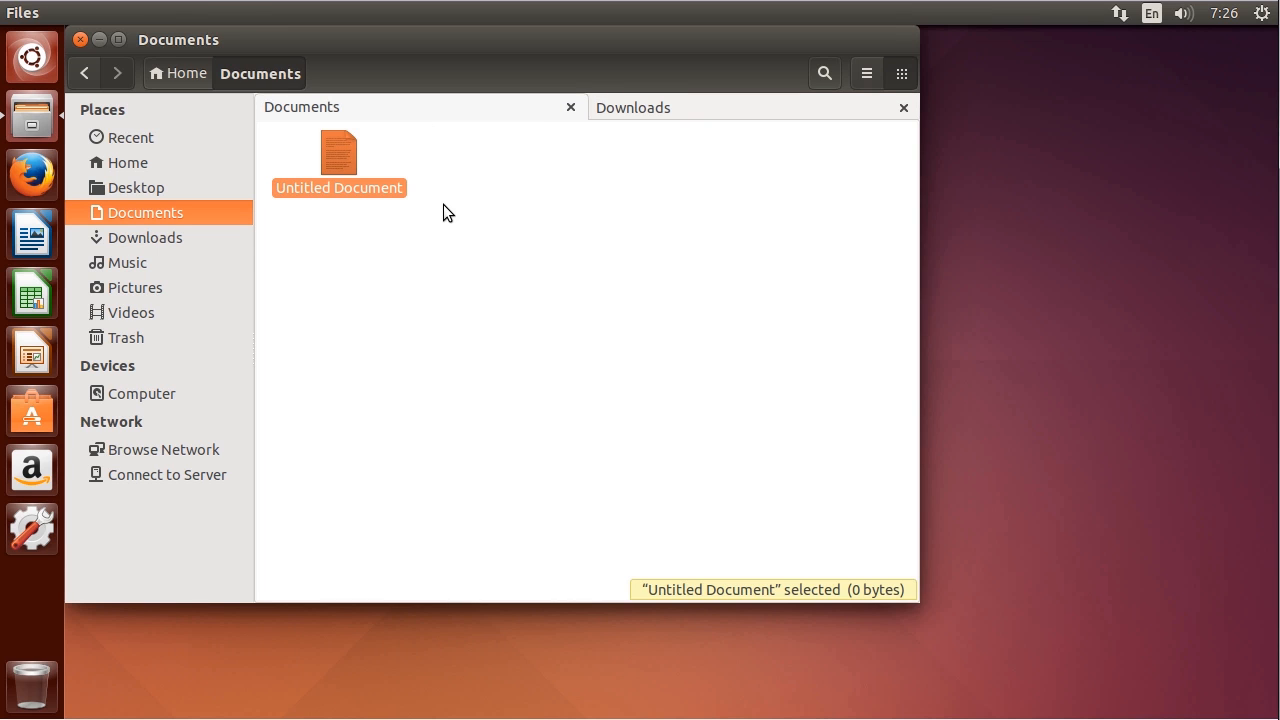
click(666, 106)
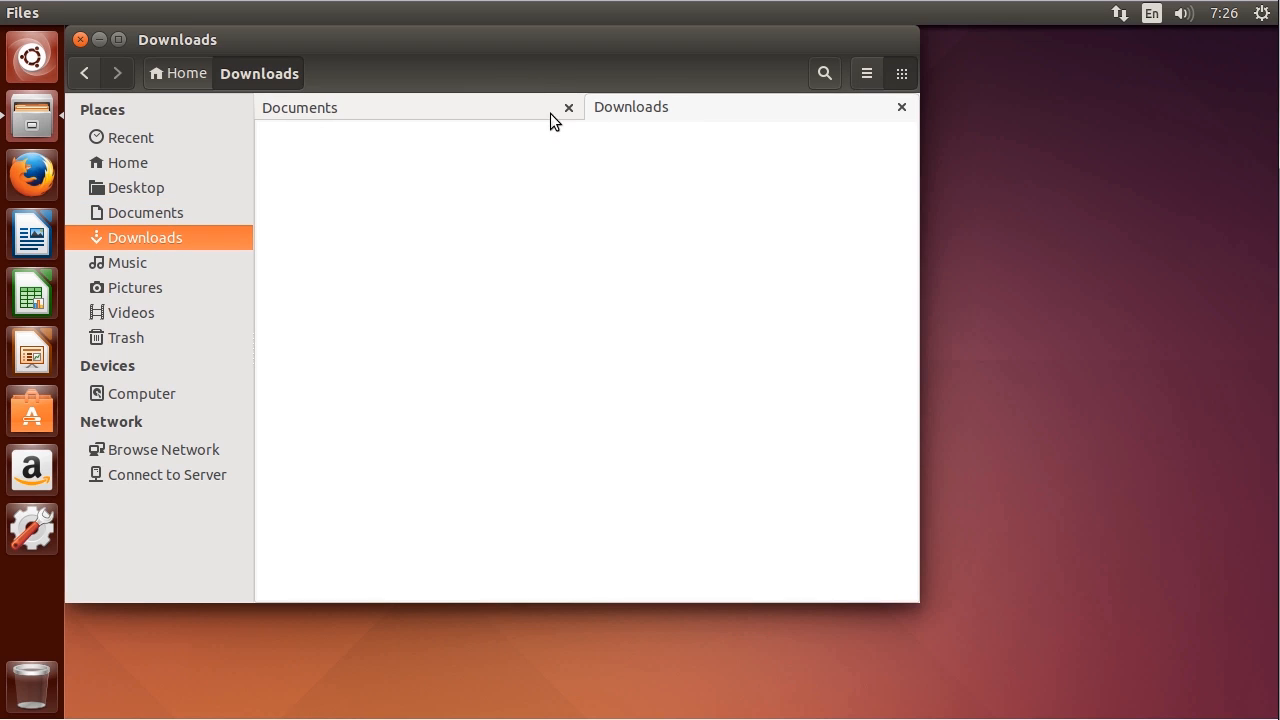
click(382, 108)
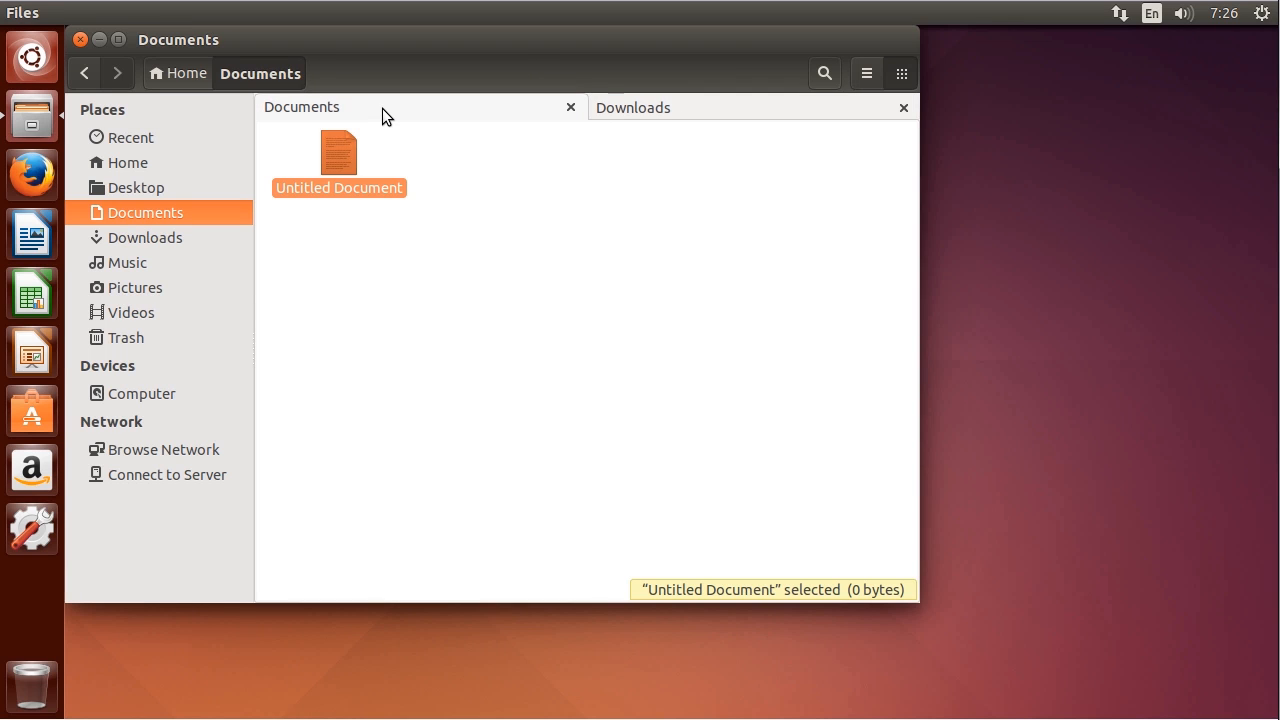
Examine the cut, copy, paste and other file commands available for Untitled Document in the Documents folder.
right_click(349, 153)
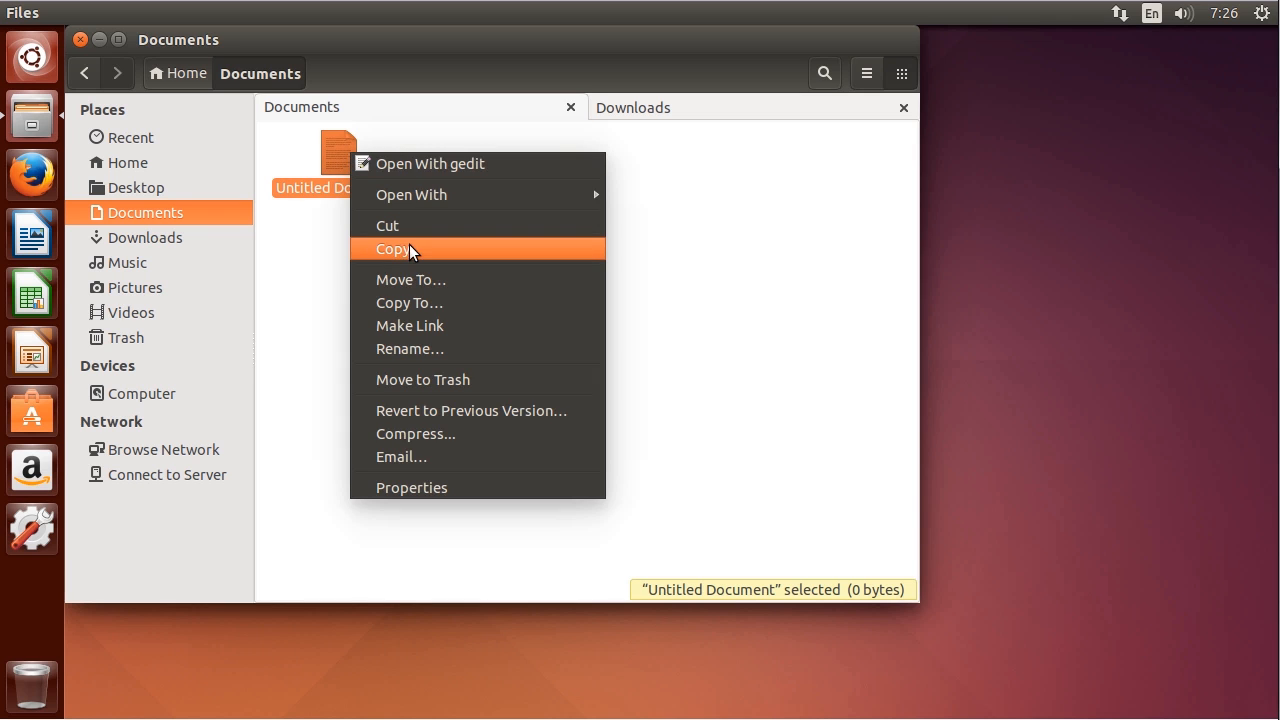
click(113, 15)
click(117, 13)
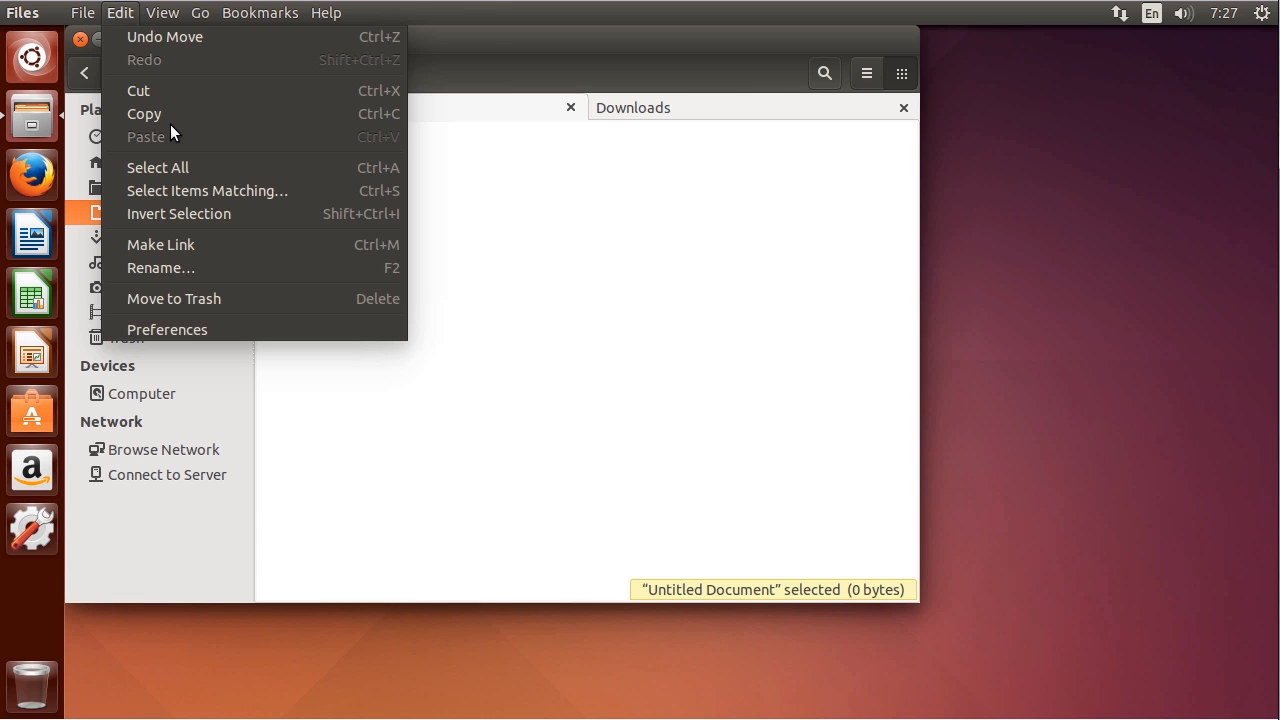
click(562, 214)
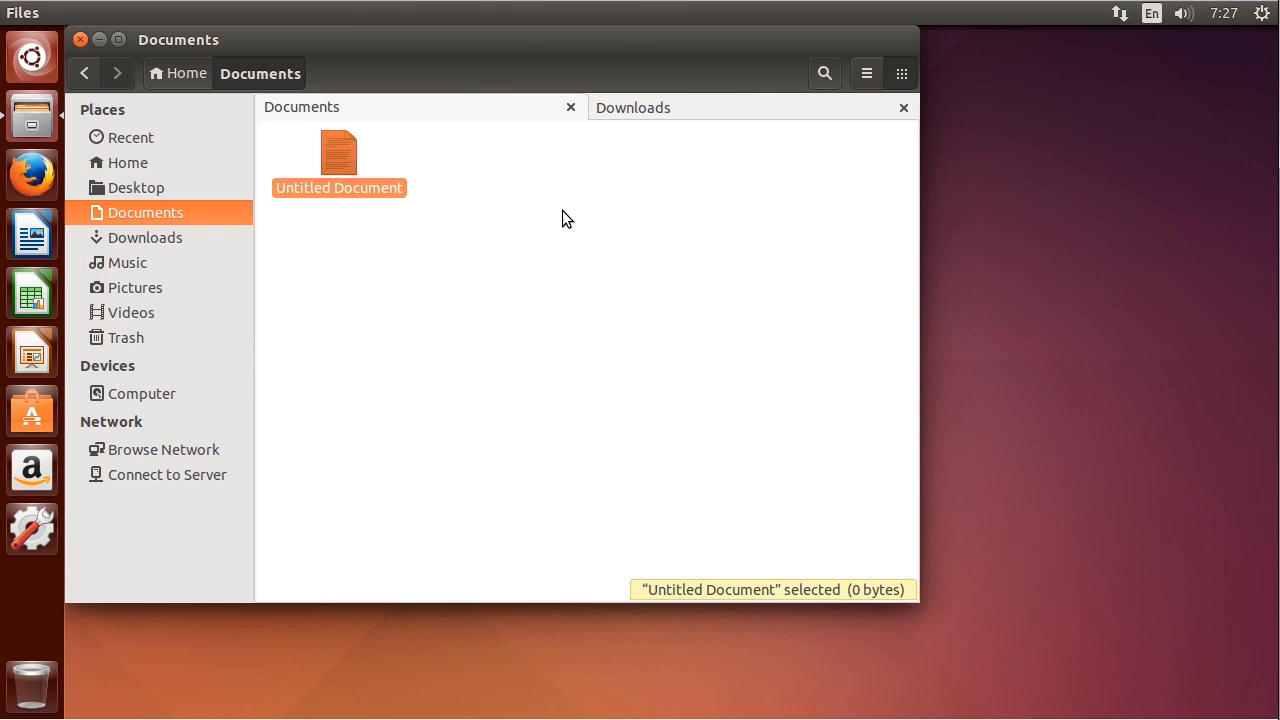
click(440, 218)
click(340, 160)
right_click(341, 159)
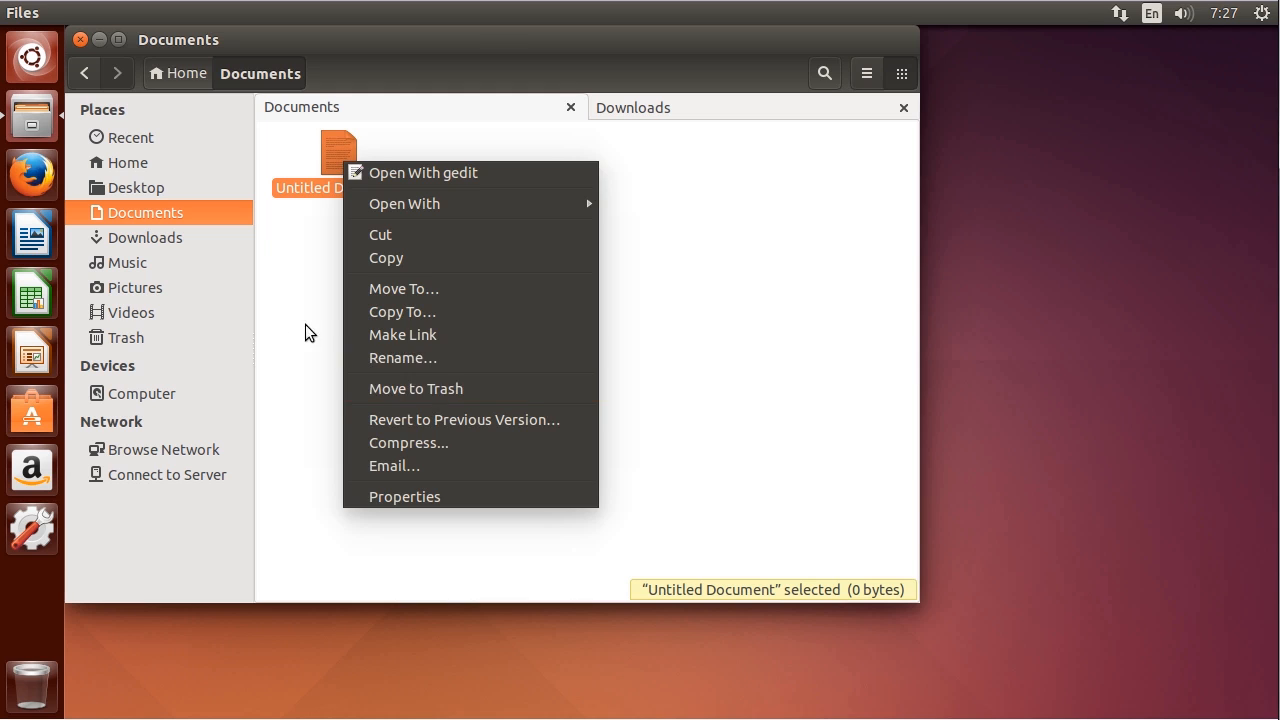
click(317, 264)
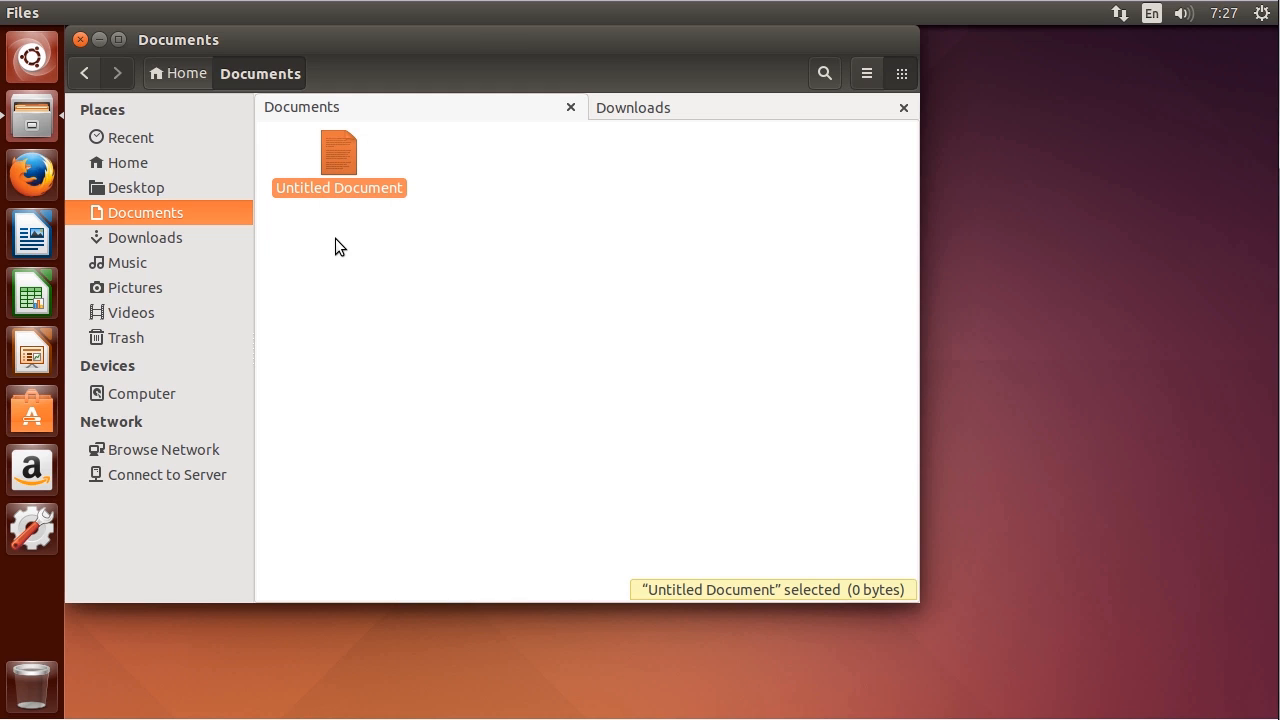
Move Untitled Document from the Documents folder to the Trash and show the Trash contents.
key(Delete)
click(169, 338)
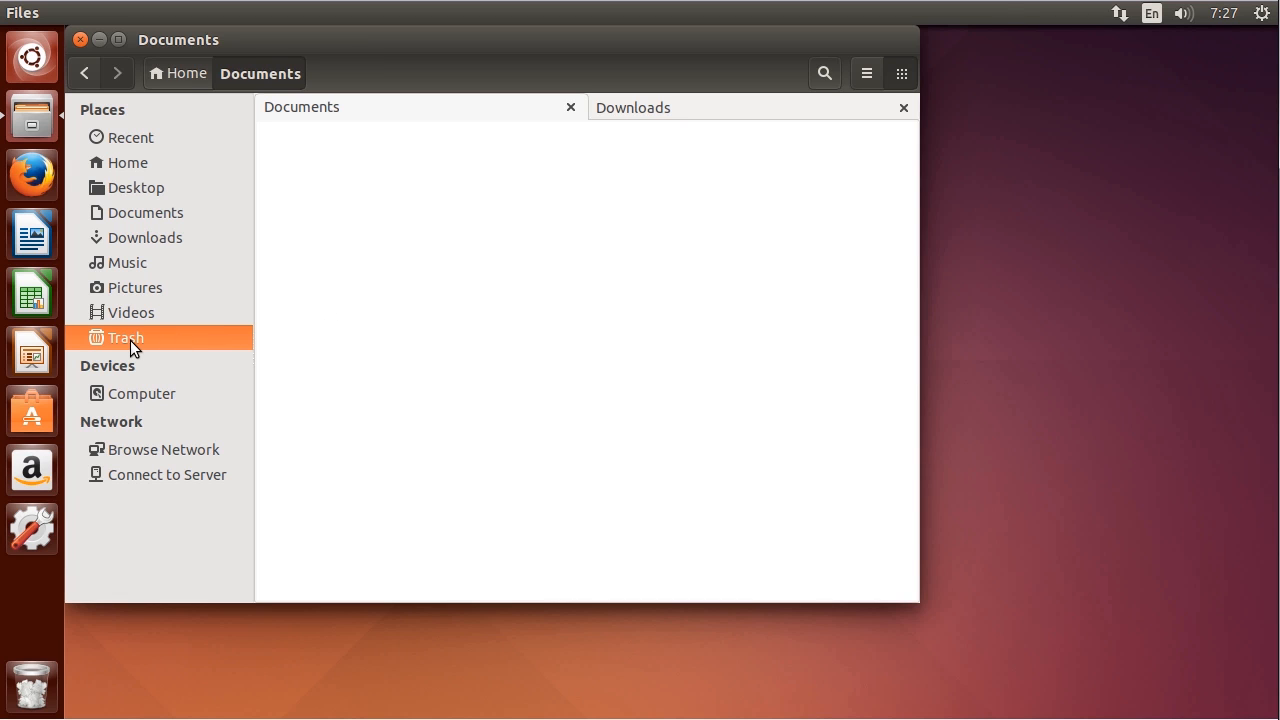
click(130, 340)
Restore Untitled Document from the Trash to its original folder.
click(352, 204)
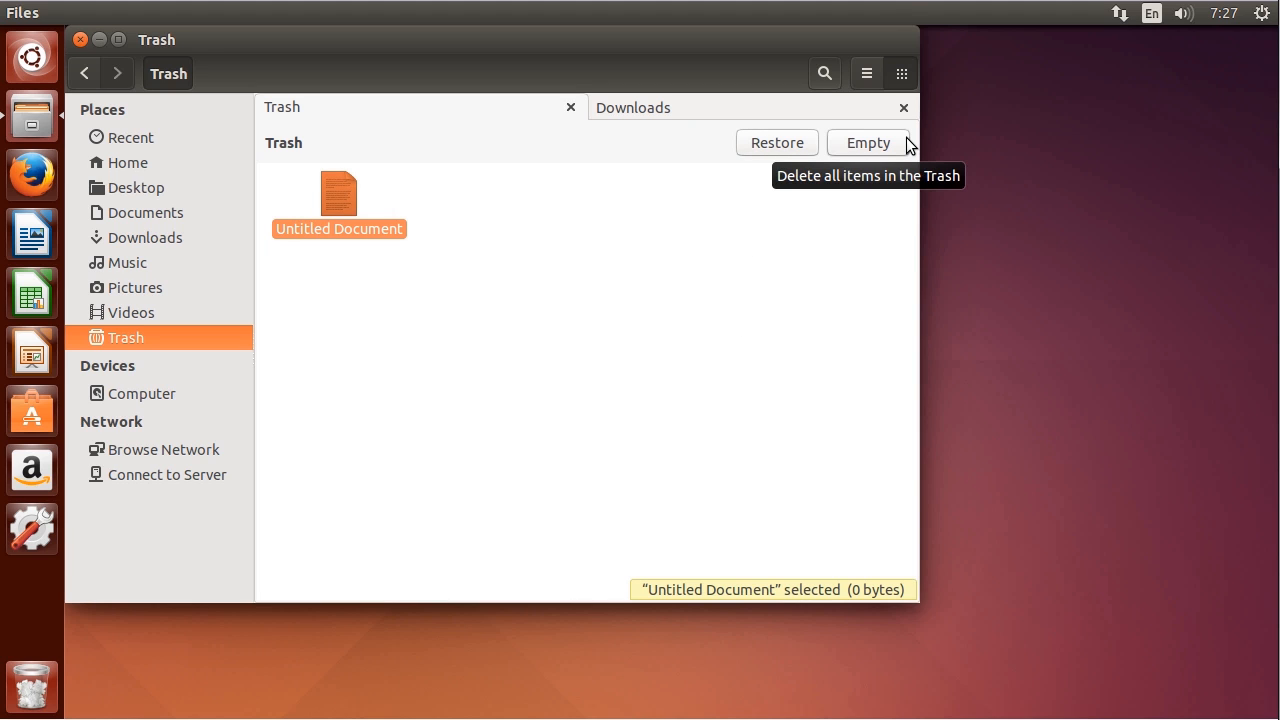
click(350, 274)
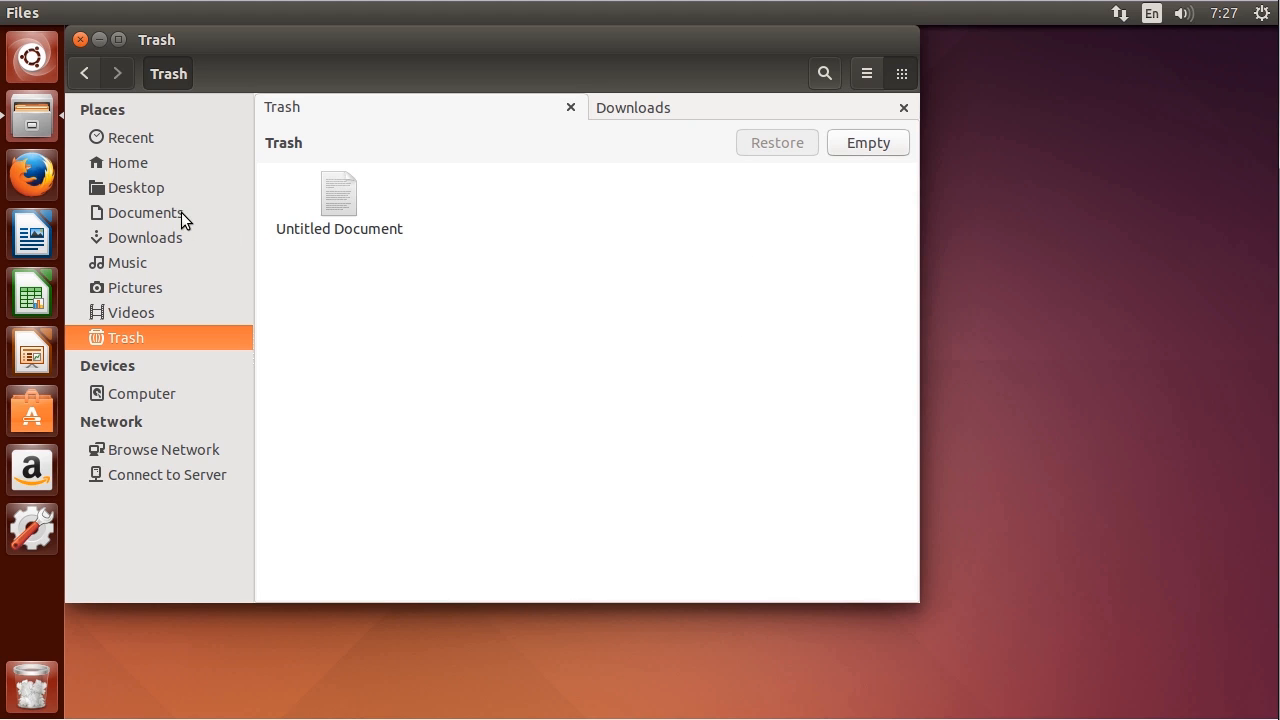
click(325, 200)
click(777, 142)
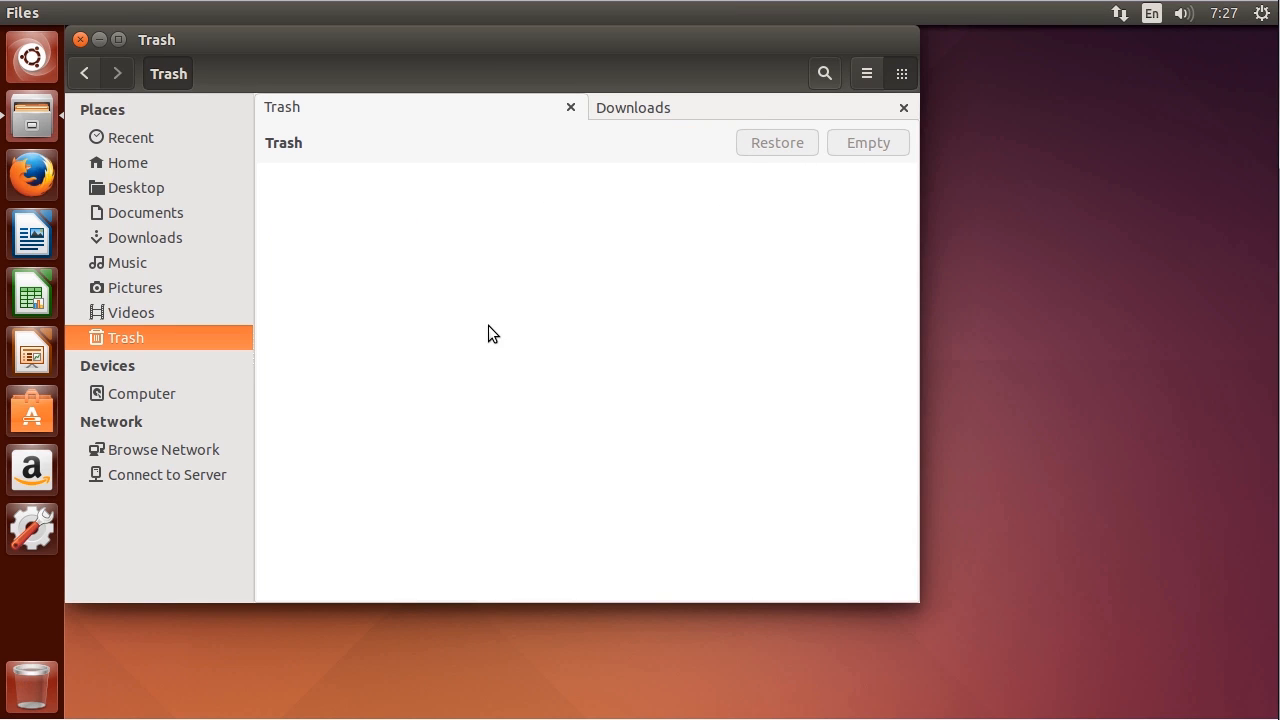
Go to the Home folder and display its contents as a list instead of icons.
click(180, 166)
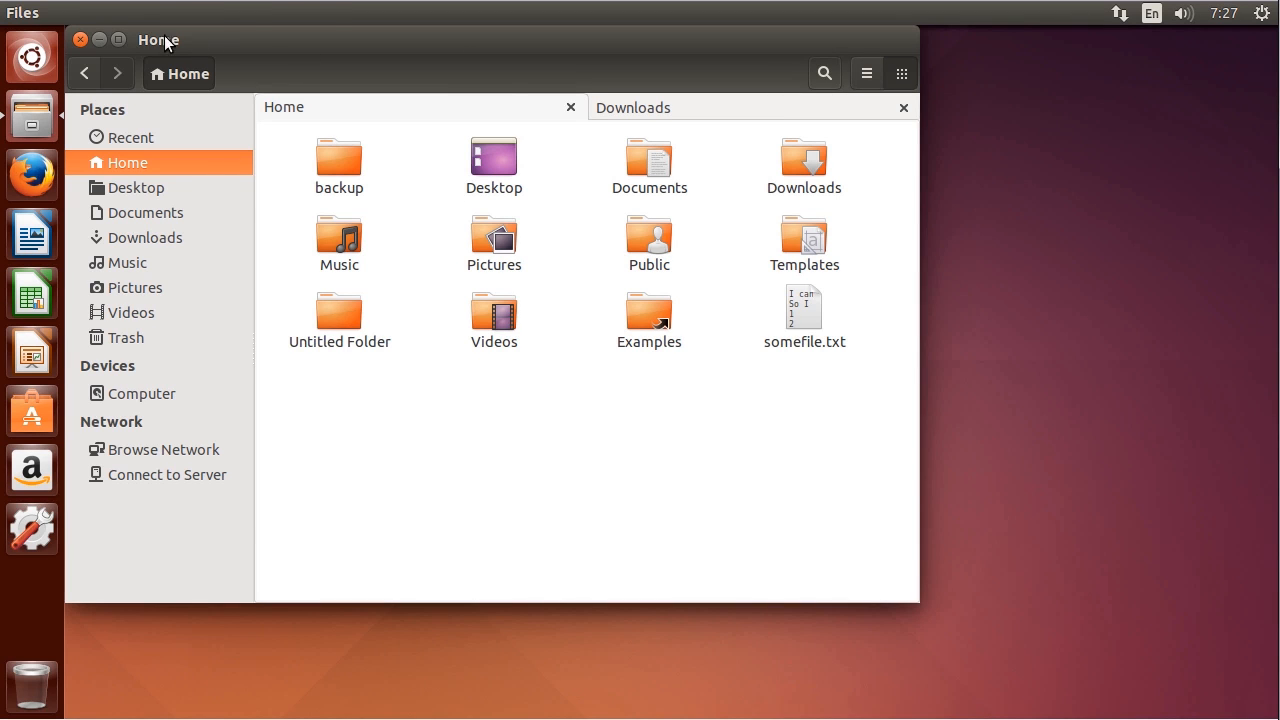
click(124, 13)
mouse_move(158, 13)
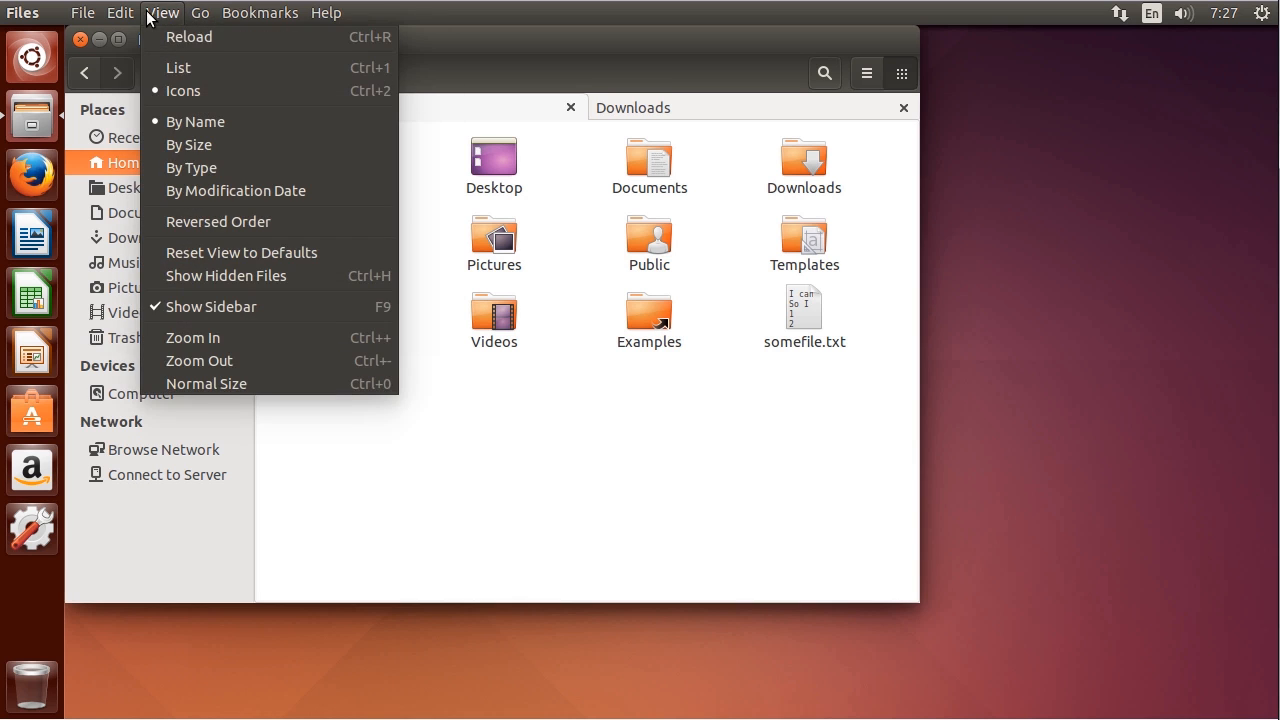
click(179, 70)
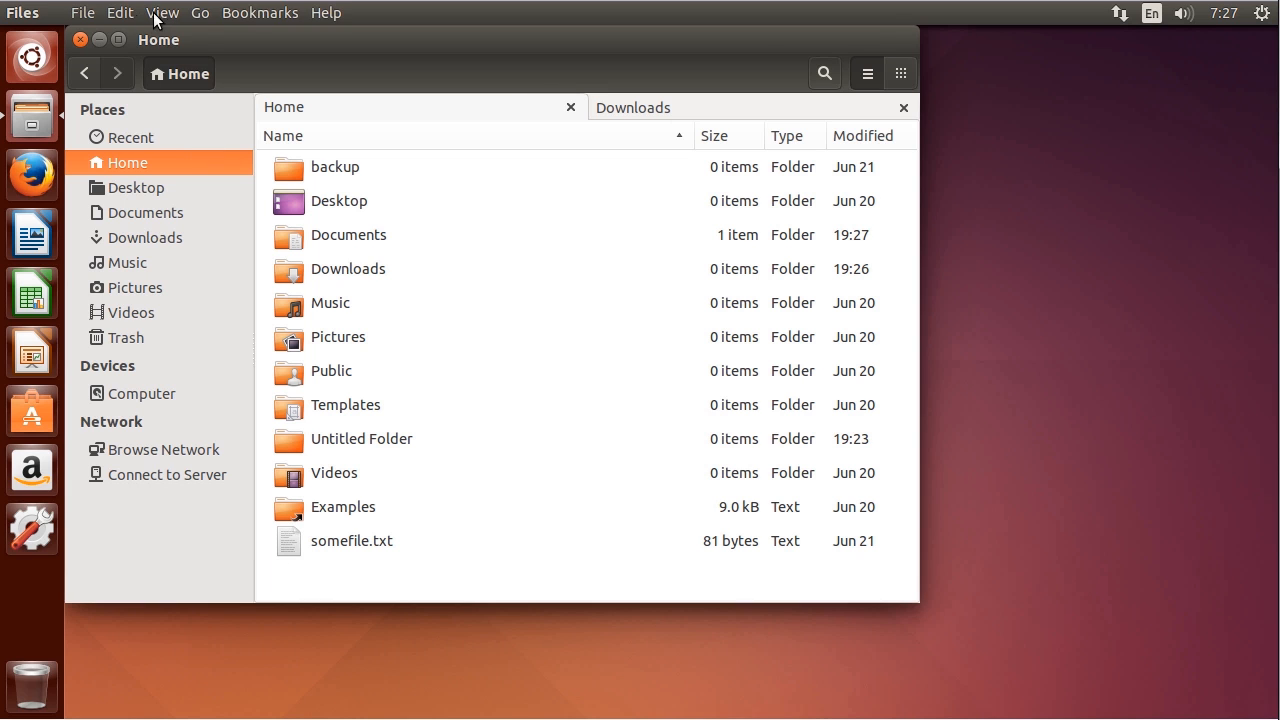
Zoom out the Home folder's list view by two levels.
click(160, 13)
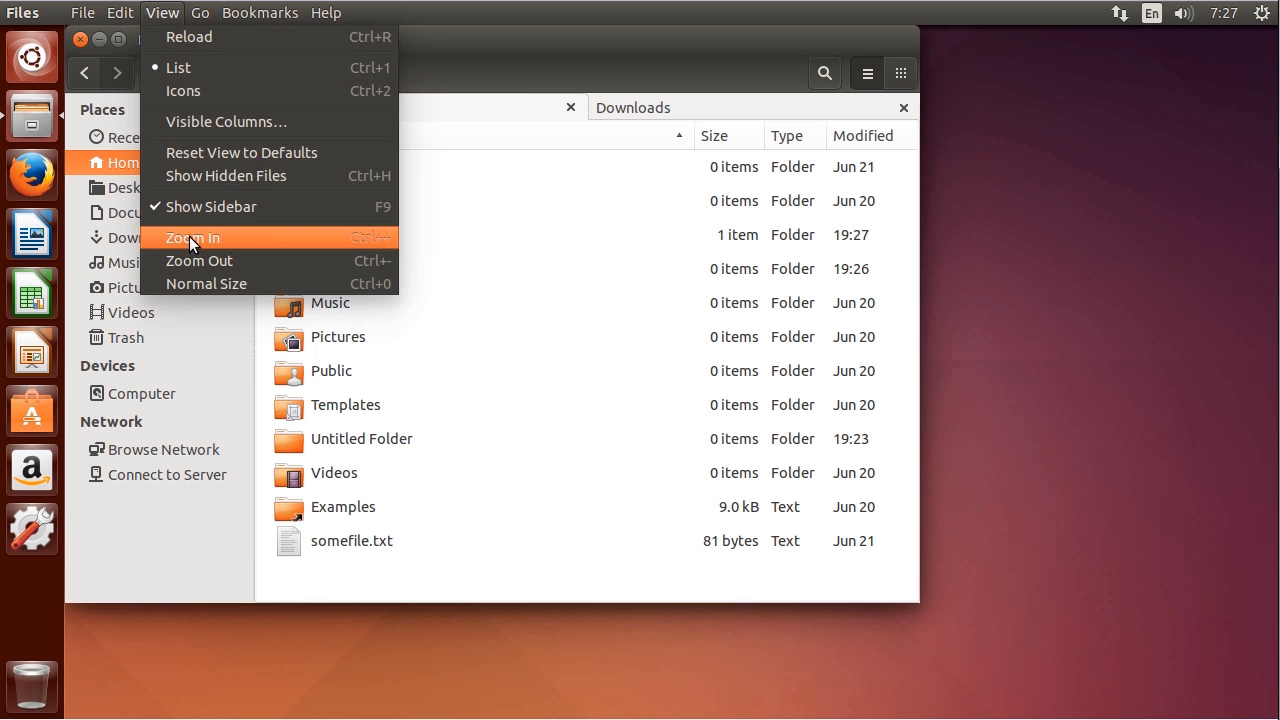
click(190, 269)
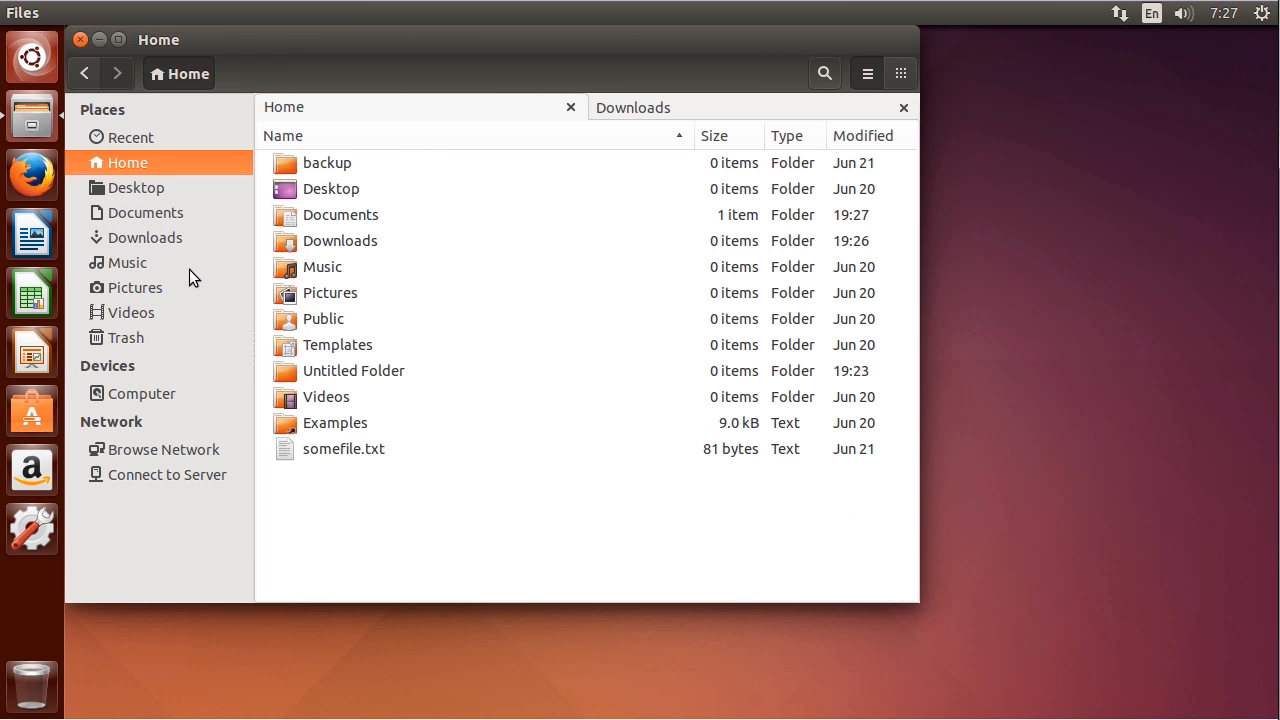
click(148, 14)
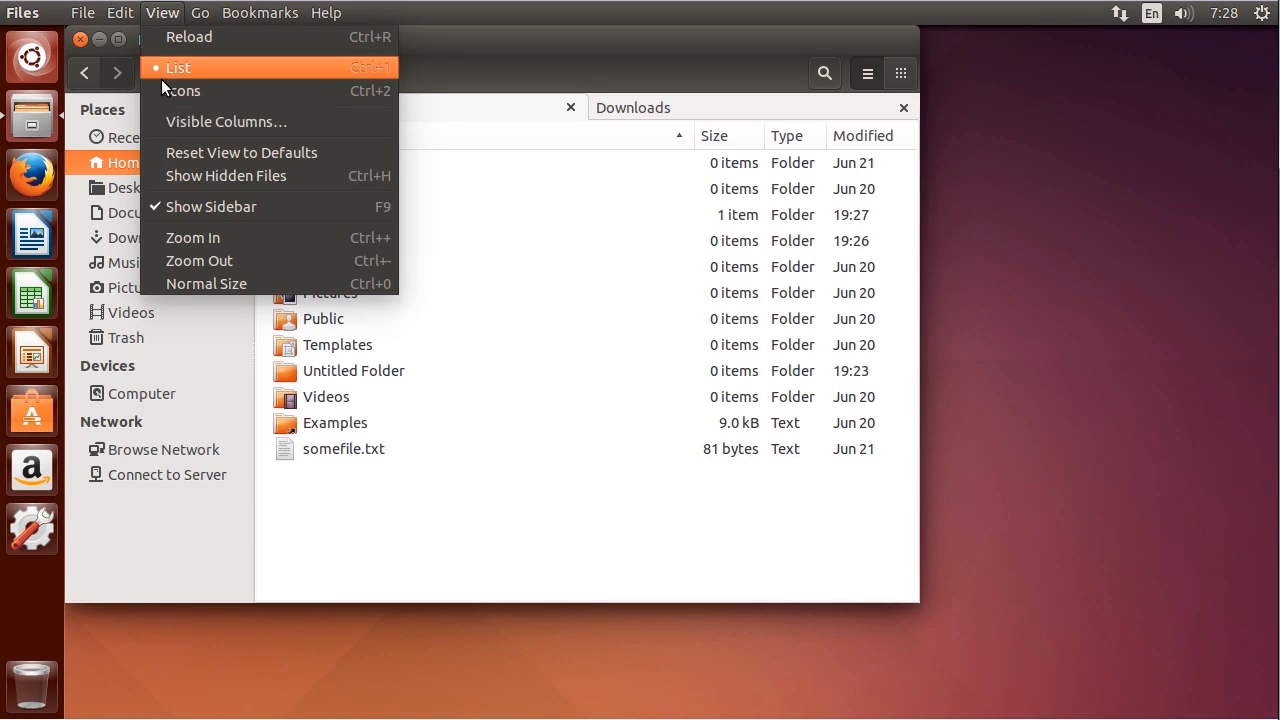
click(191, 258)
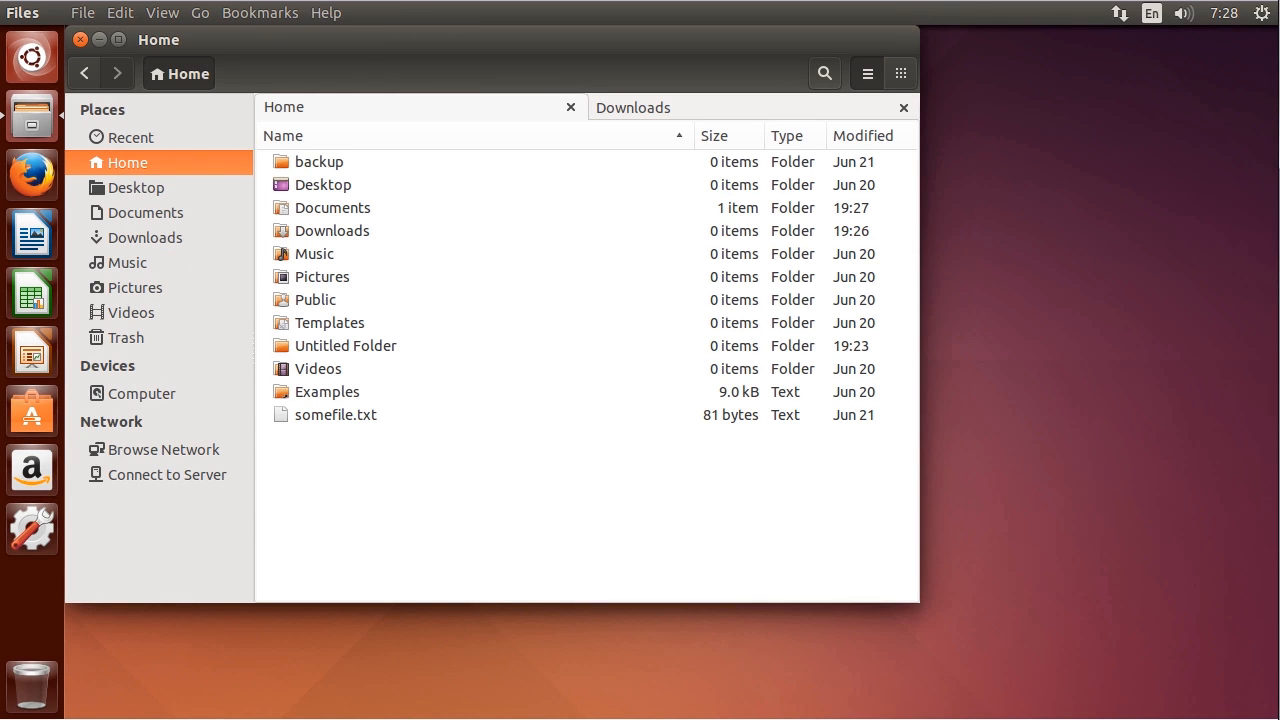
In the file manager preferences, set new folders to use List View and arrange items By Modification Date.
click(120, 13)
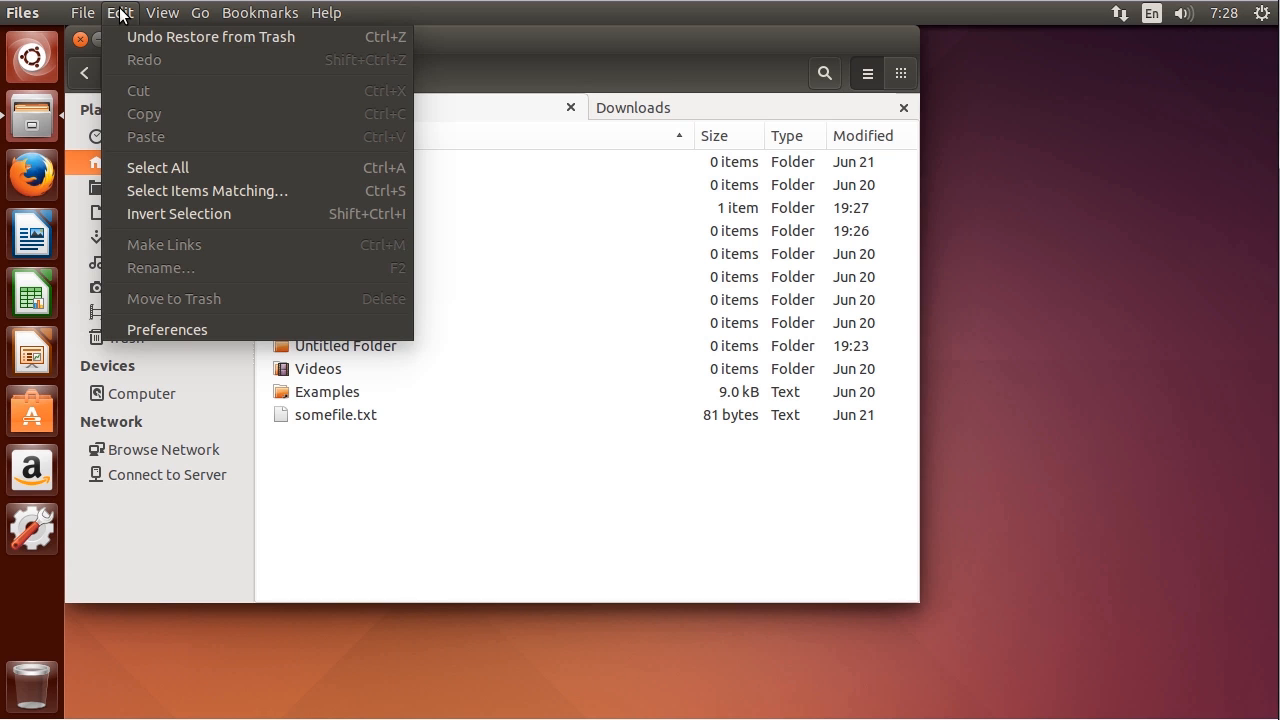
click(192, 326)
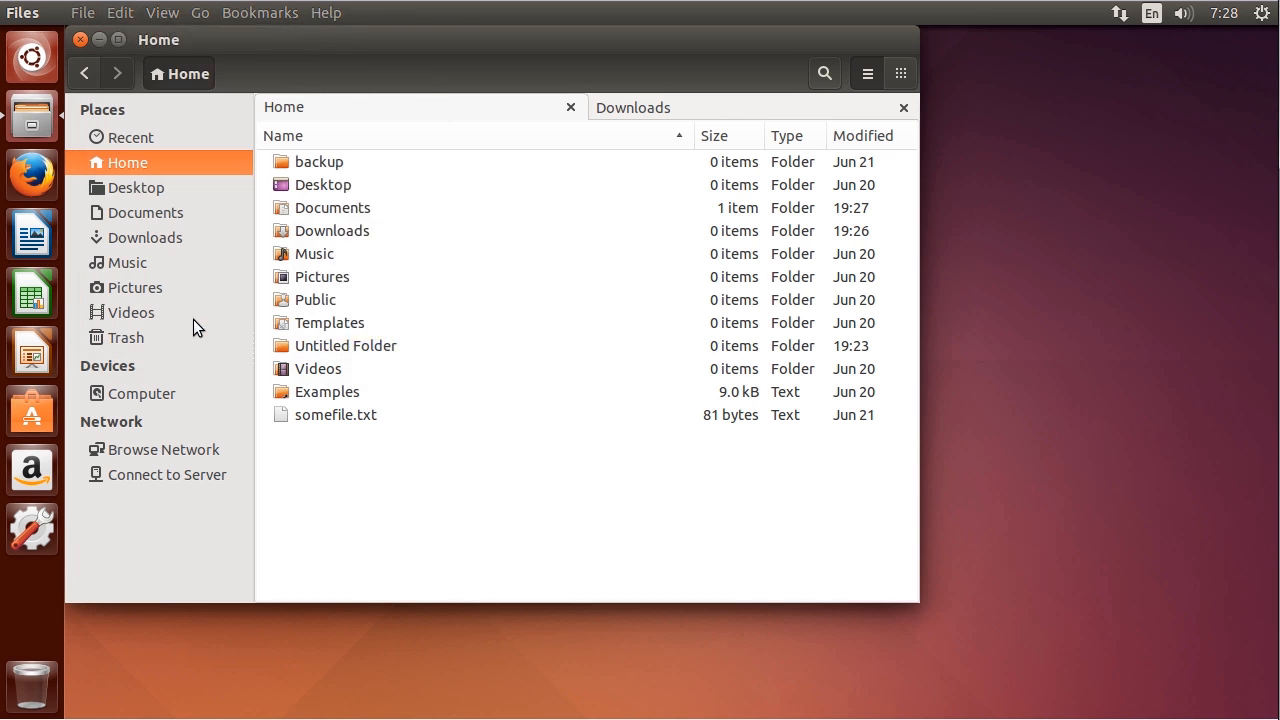
click(600, 277)
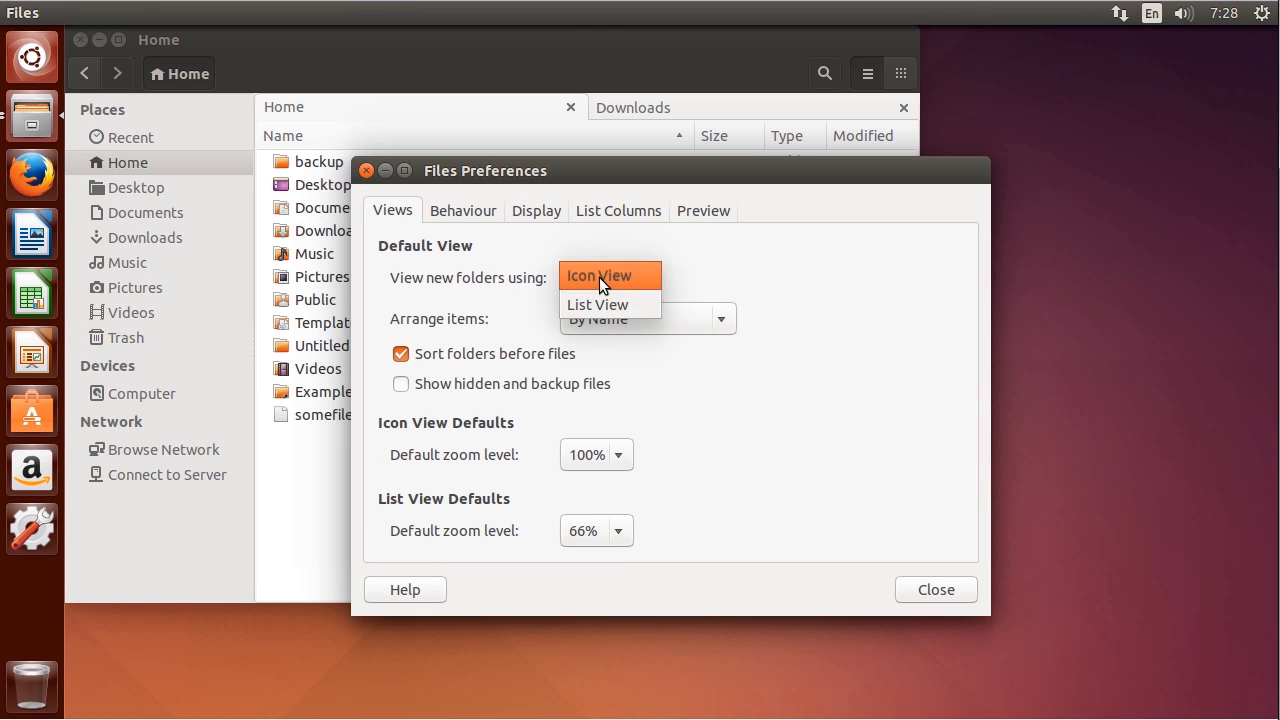
click(623, 308)
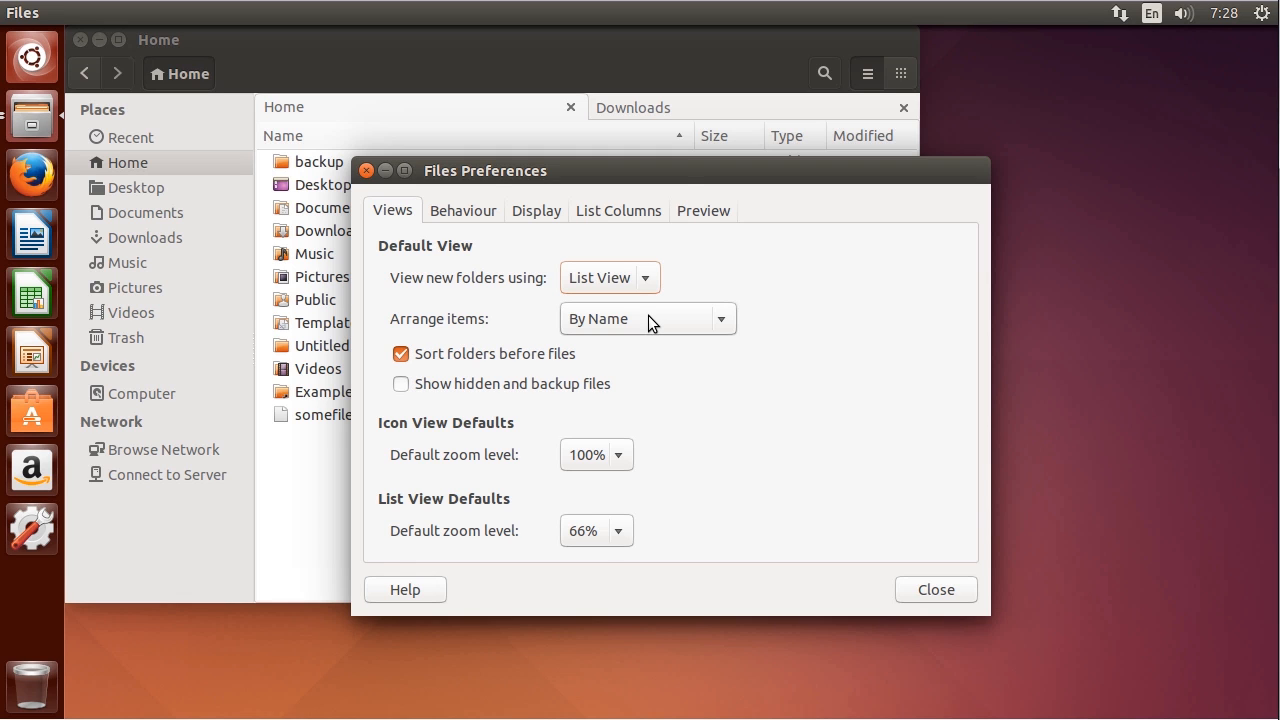
click(648, 320)
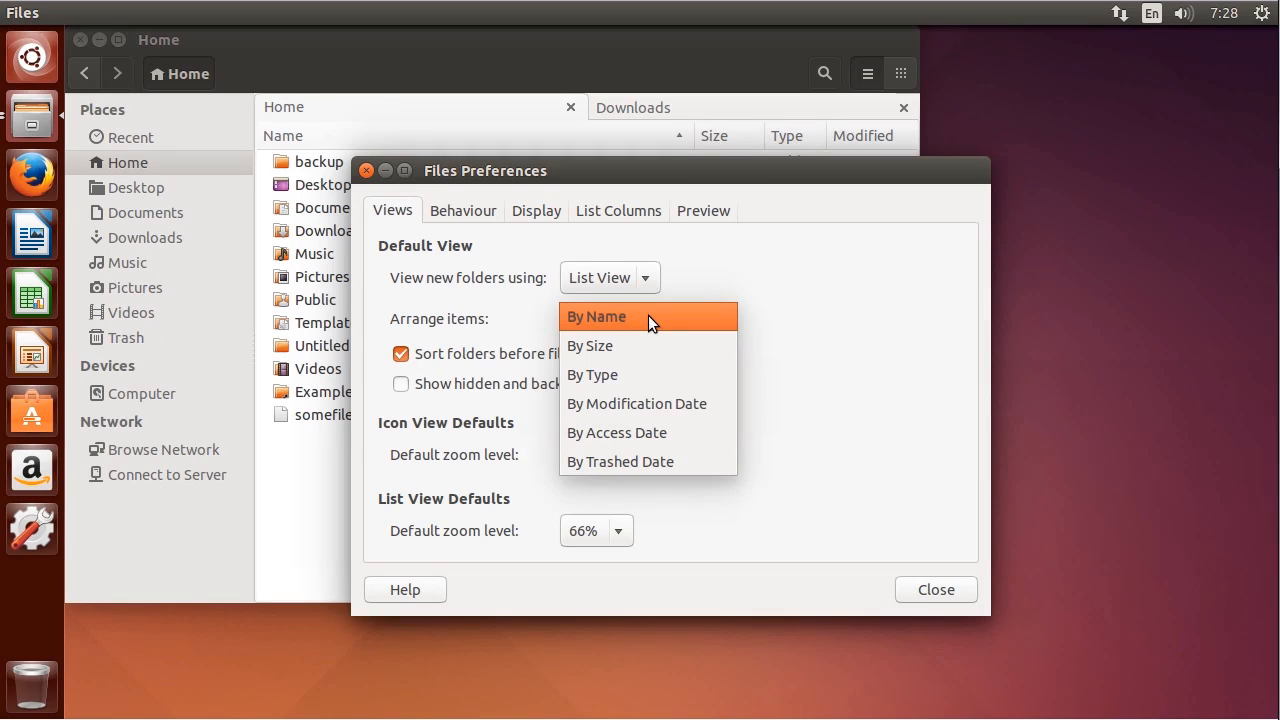
click(637, 404)
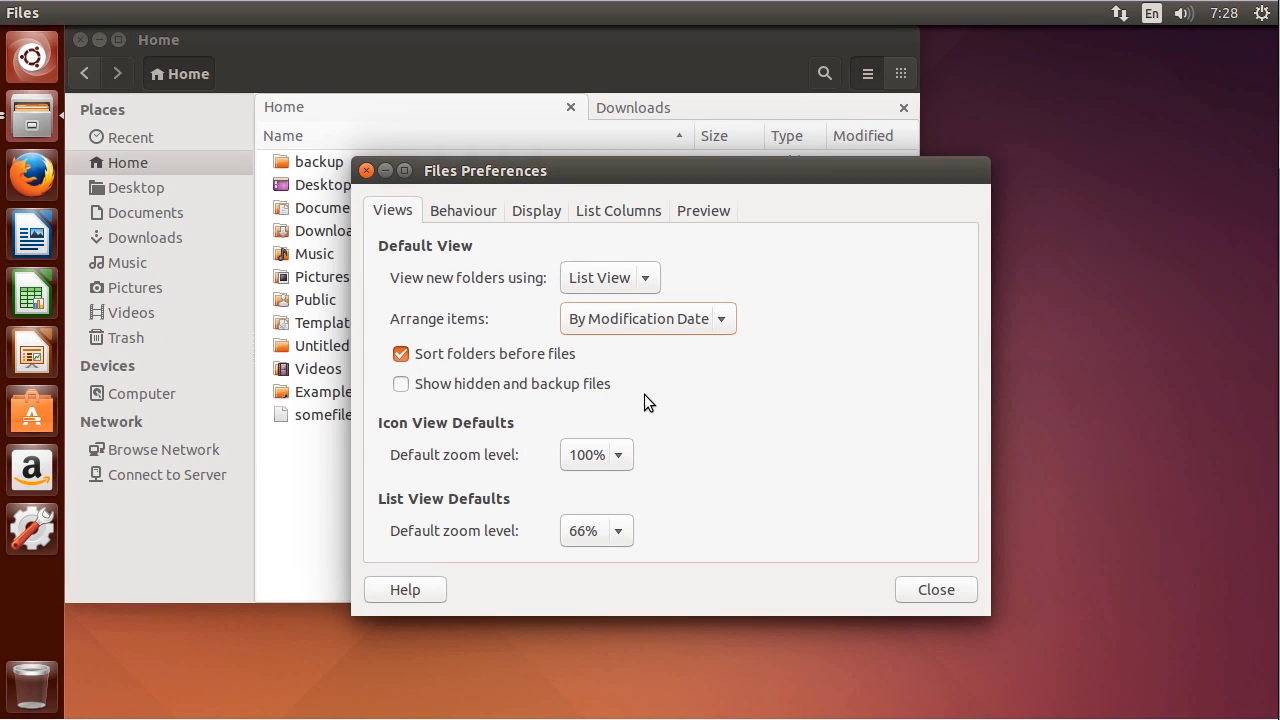
Turn on the display of hidden and backup files and turn it off again.
click(468, 386)
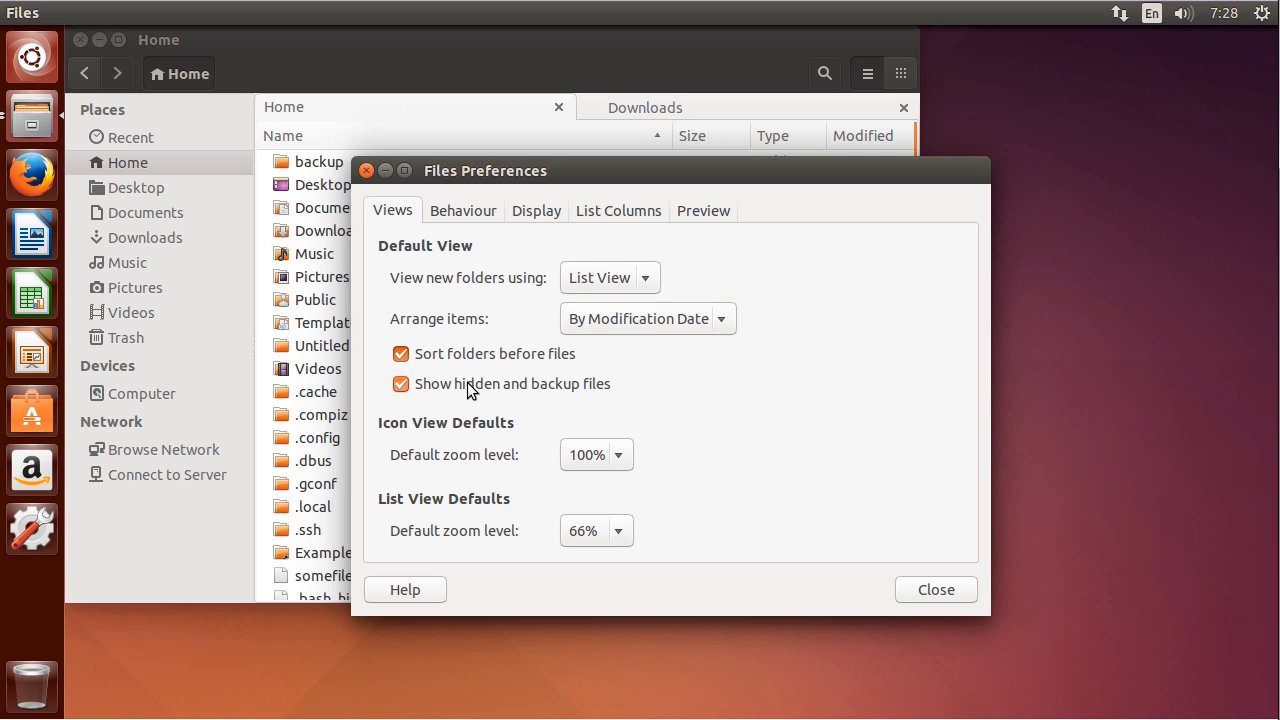
click(503, 392)
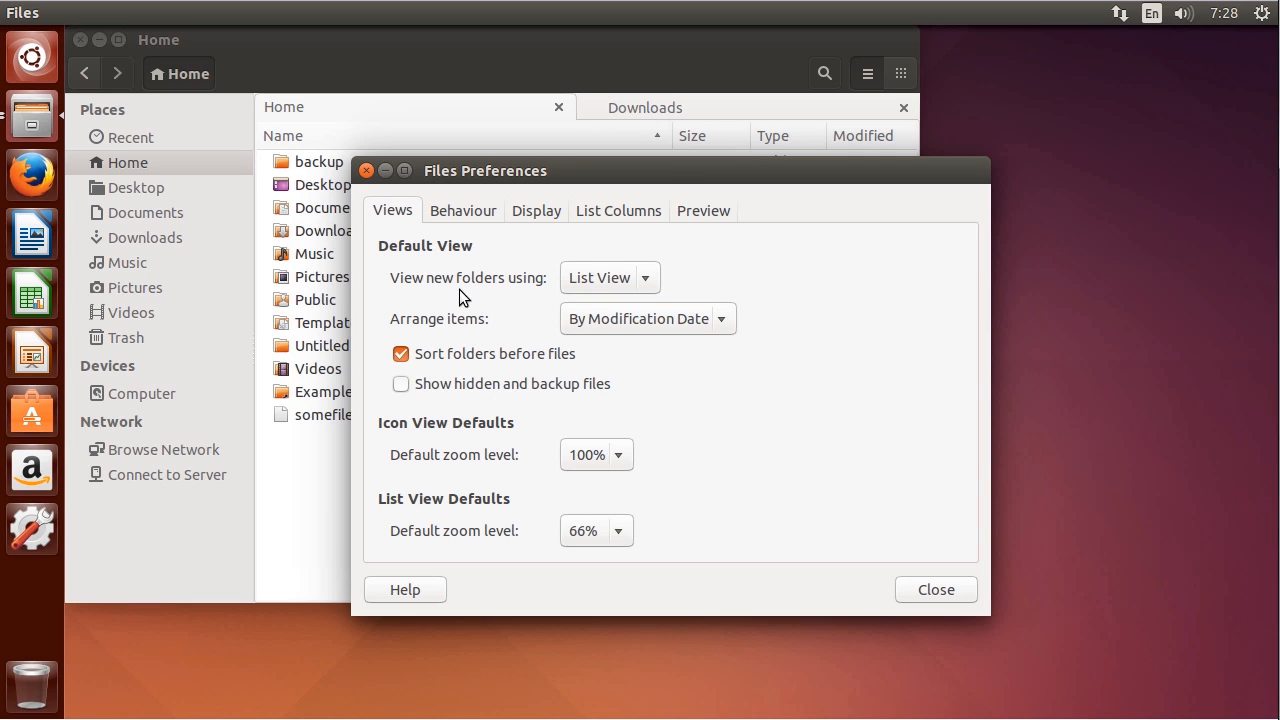
In the behaviour preferences, include a Delete command that bypasses Trash, and view the icon caption options.
click(472, 216)
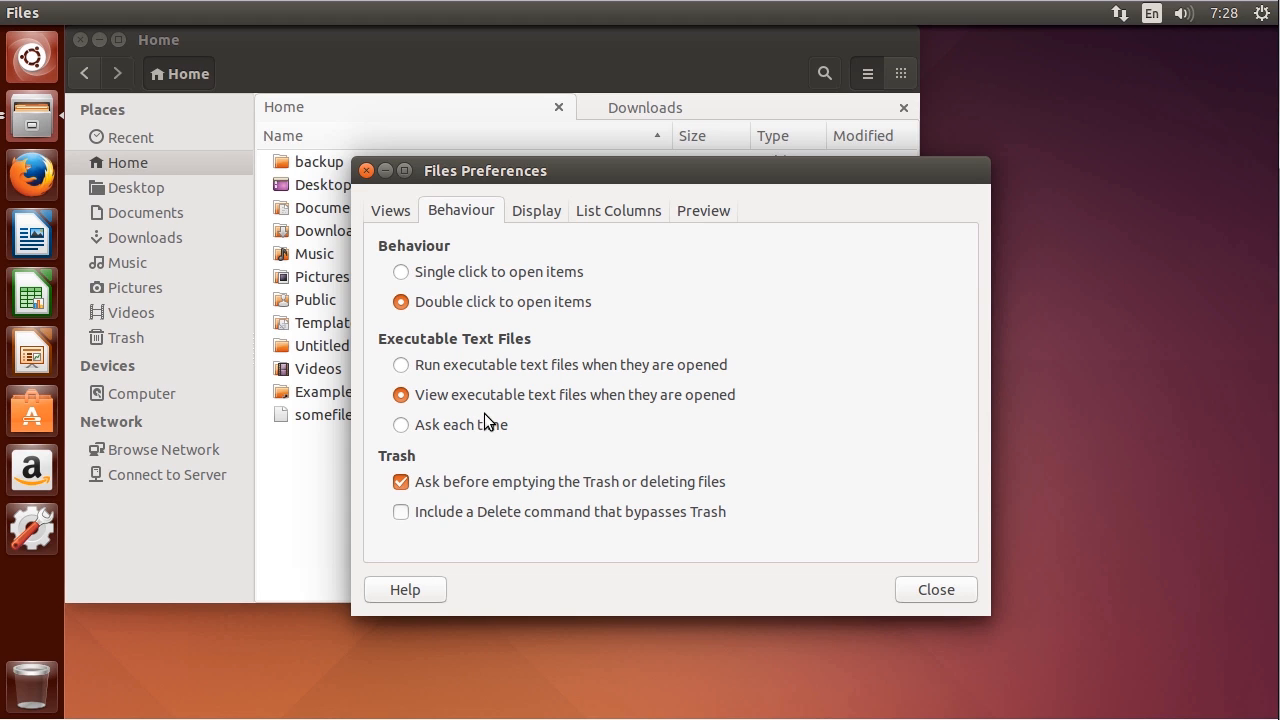
click(446, 516)
click(534, 212)
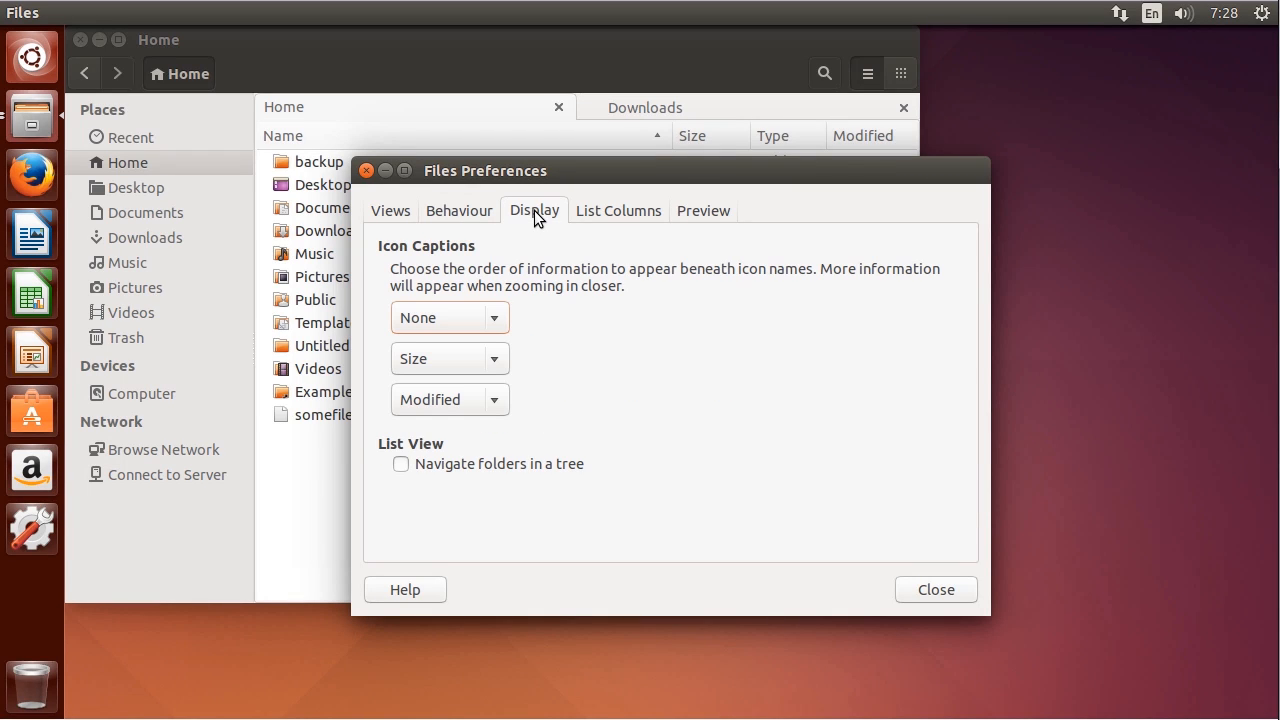
Add the Owner, Group and Permissions columns to the list view and close the preferences.
click(589, 213)
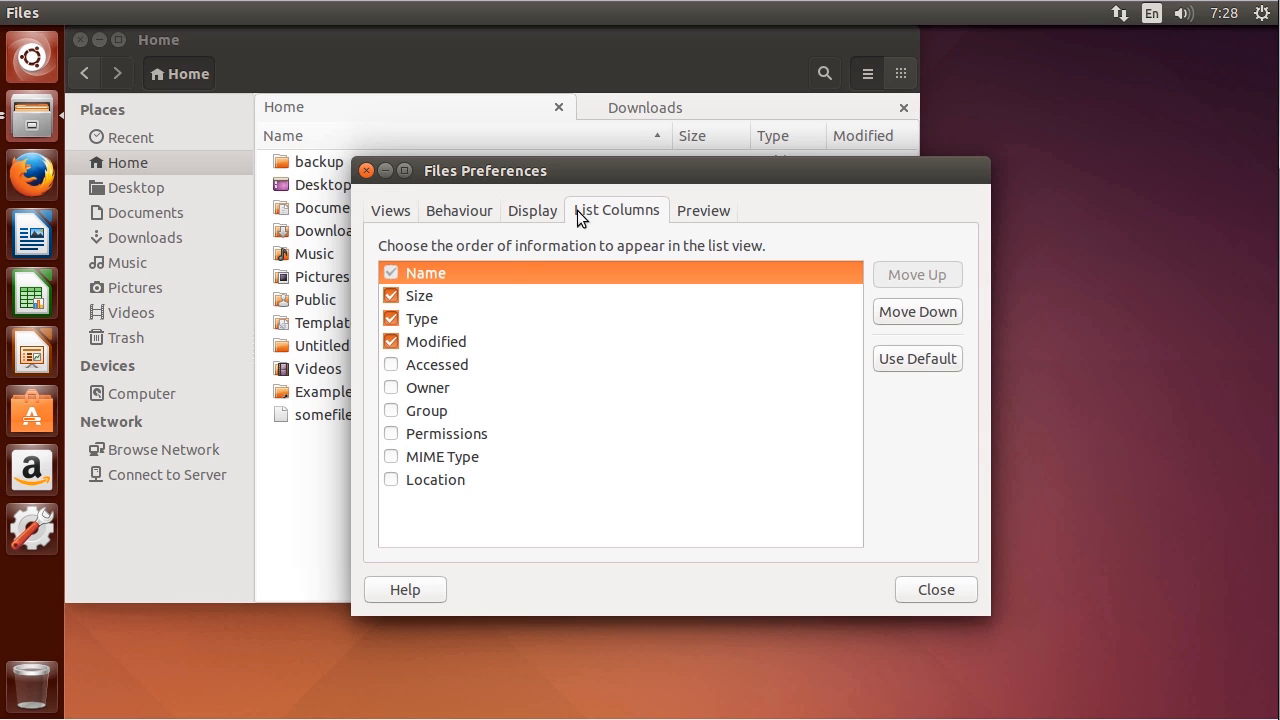
drag(717, 165, 888, 262)
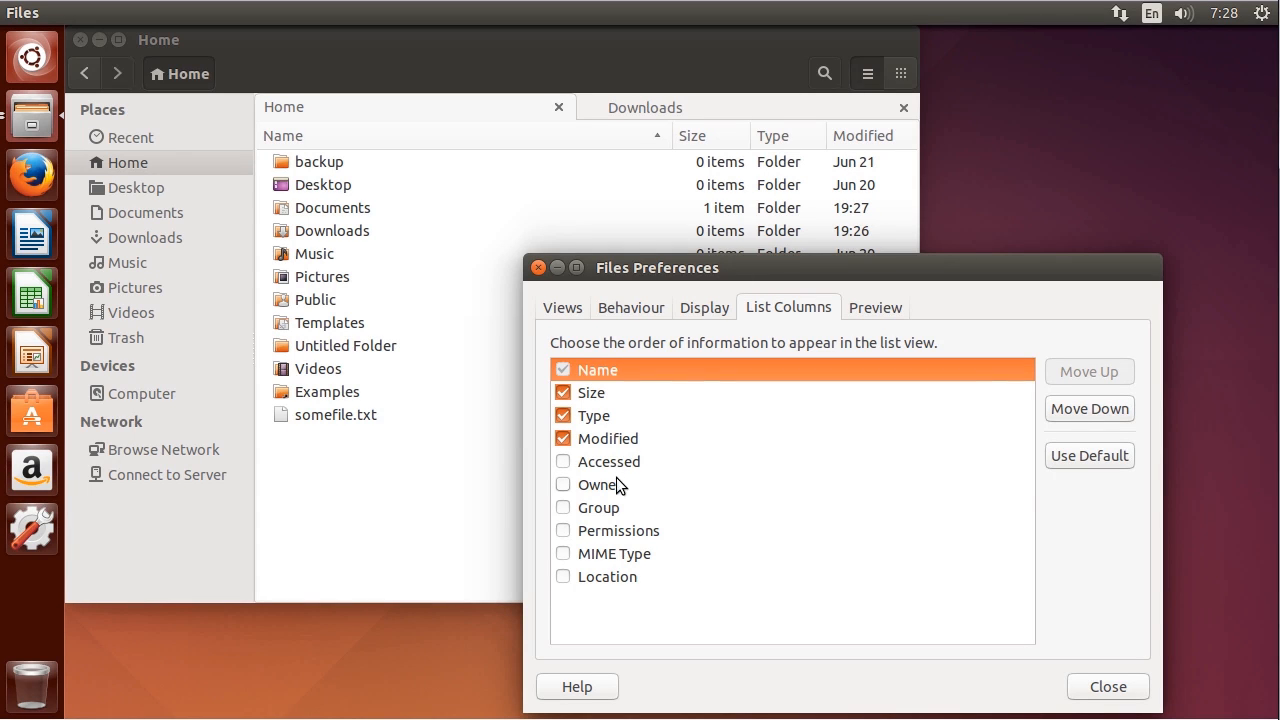
click(600, 485)
click(564, 486)
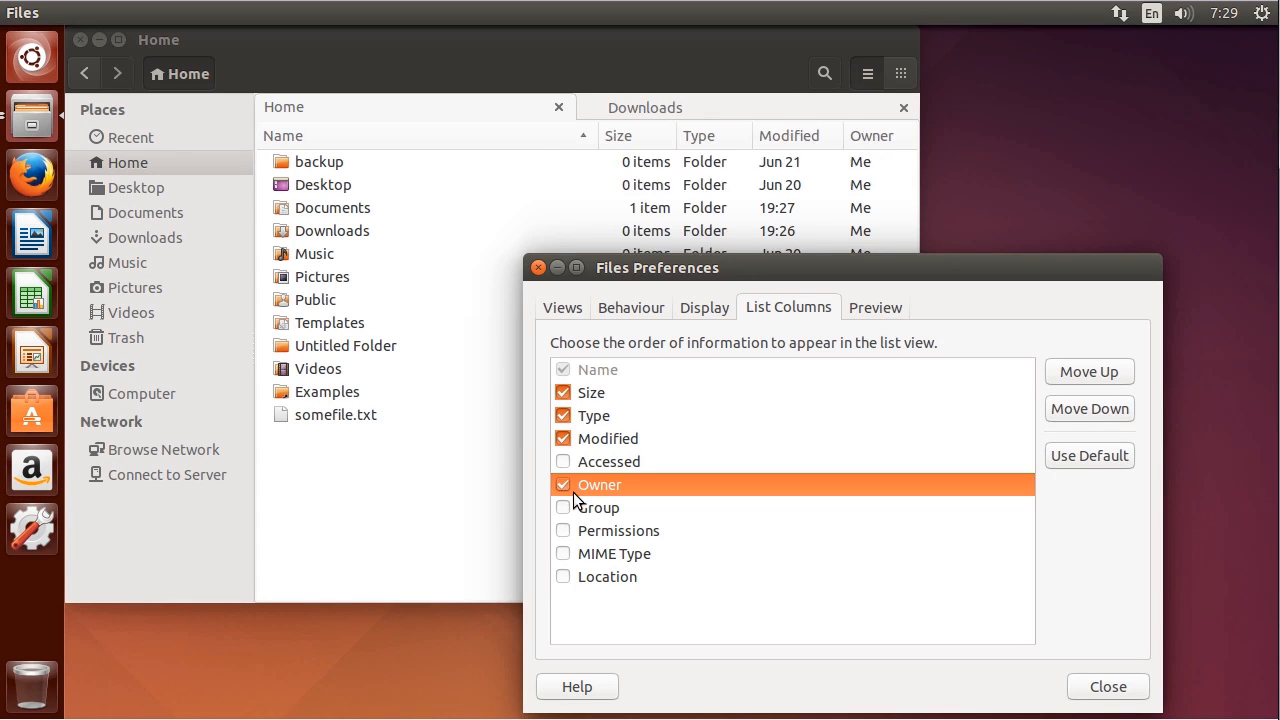
click(564, 507)
click(563, 530)
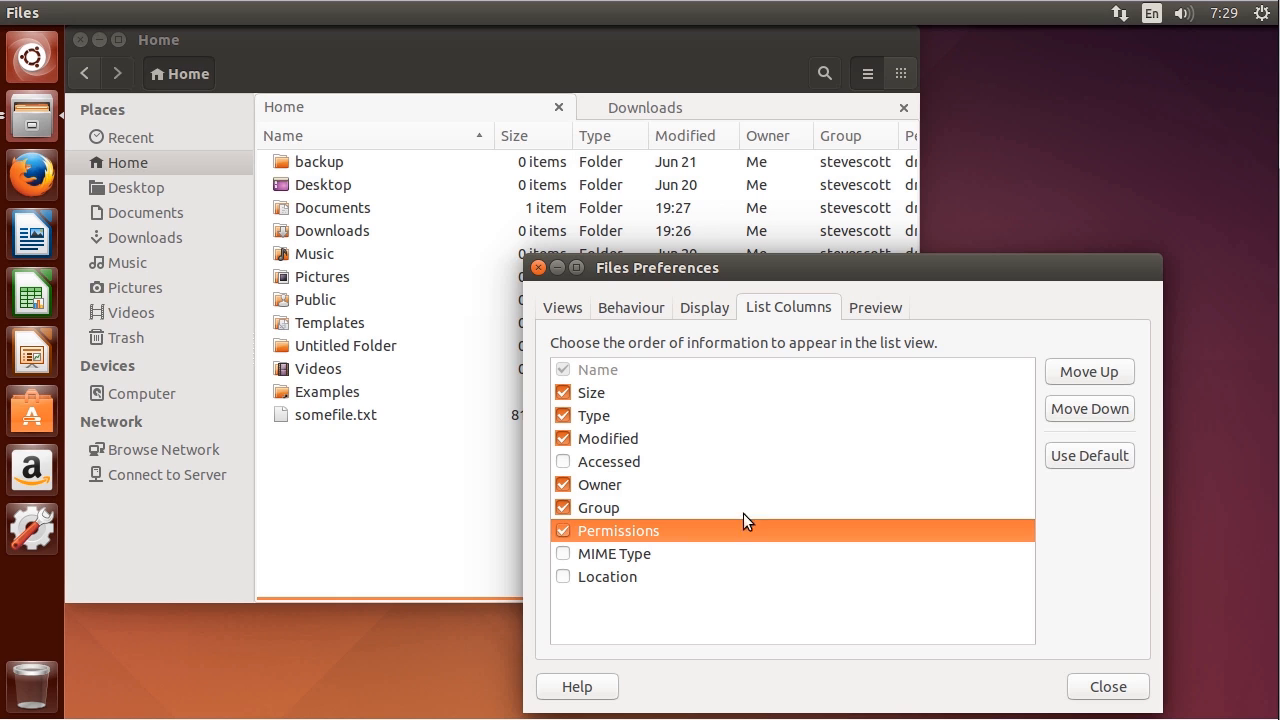
click(1103, 686)
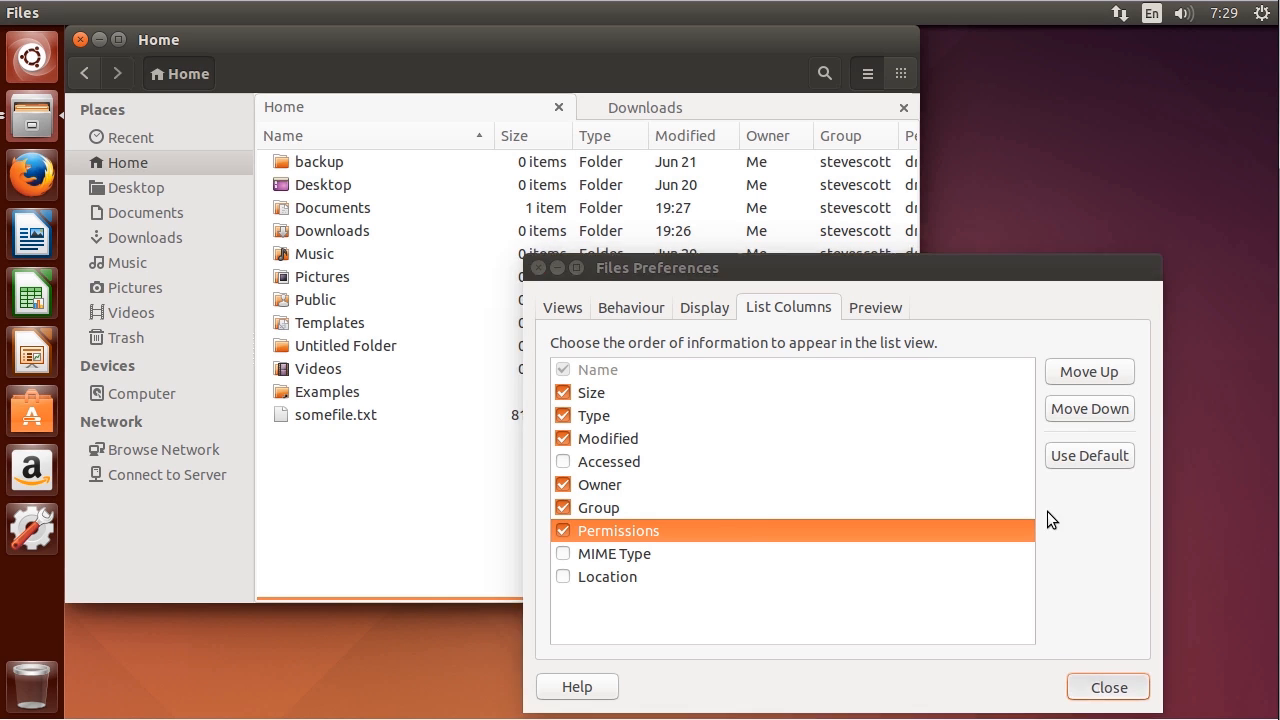
Enlarge the Home window to fit all the list columns and narrow the Name column.
drag(915, 594, 1186, 616)
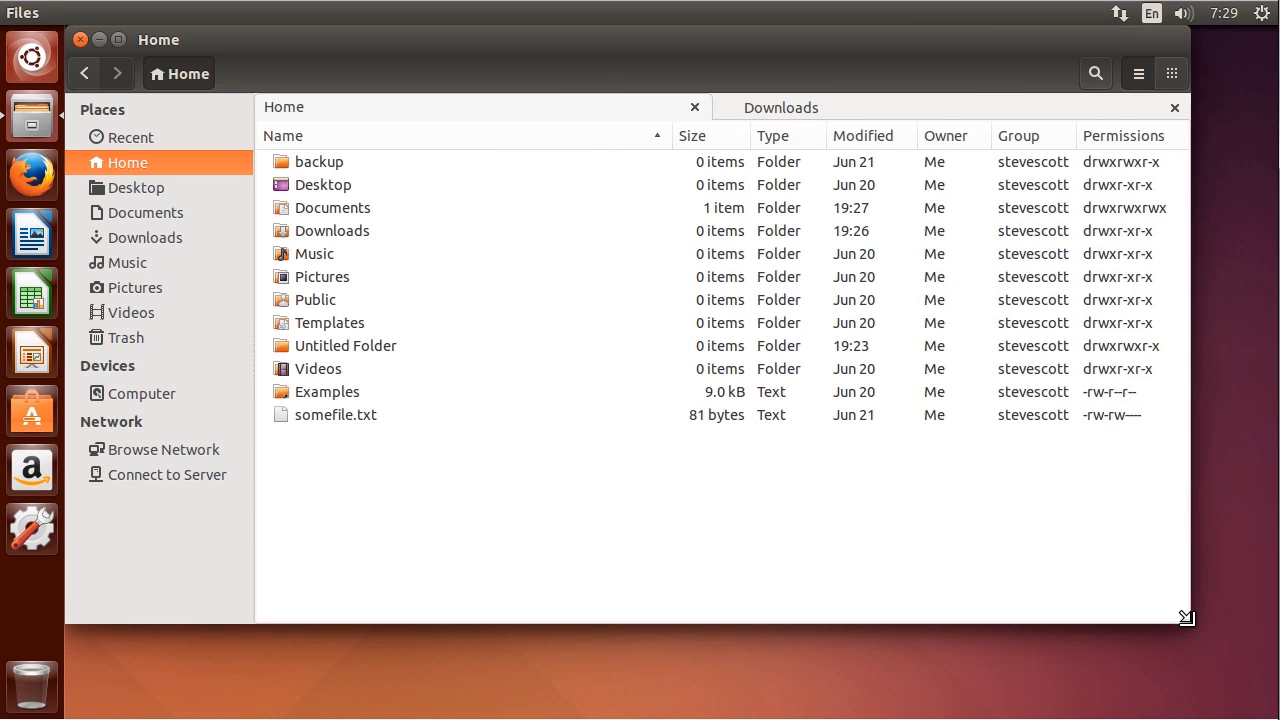
drag(671, 141, 538, 138)
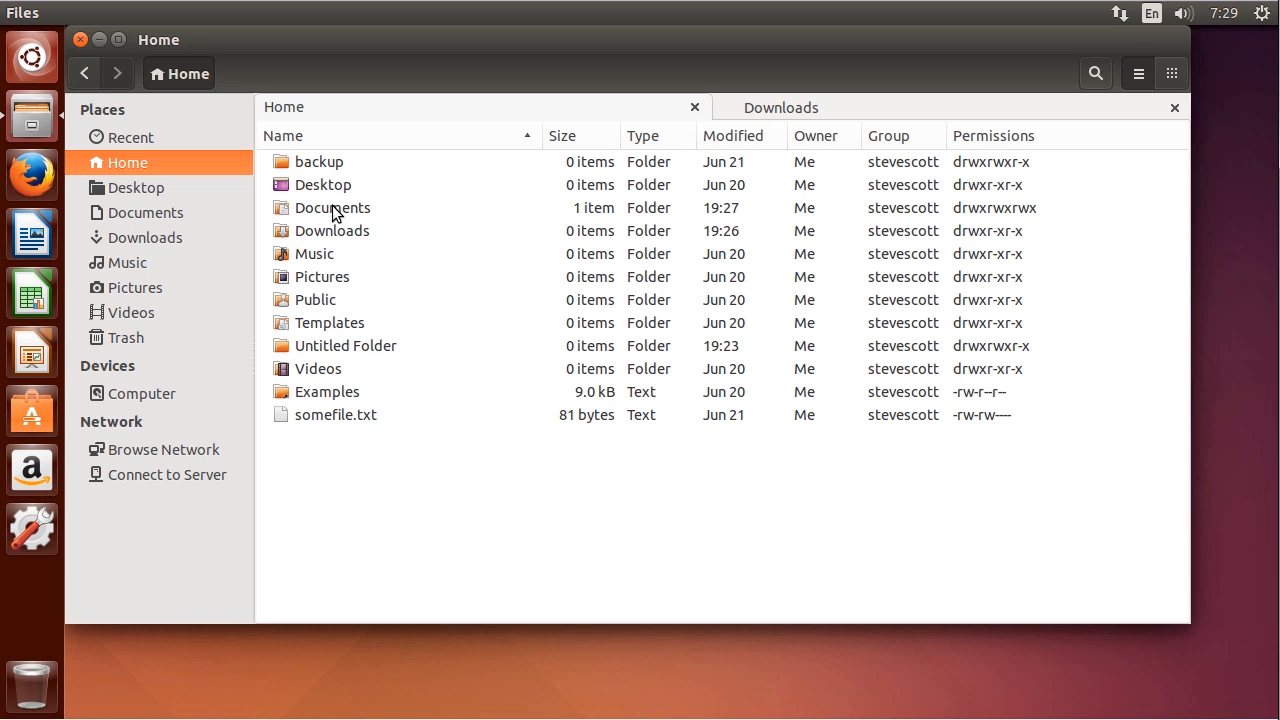
Open the backup folder in Home and bookmark its location.
click(328, 168)
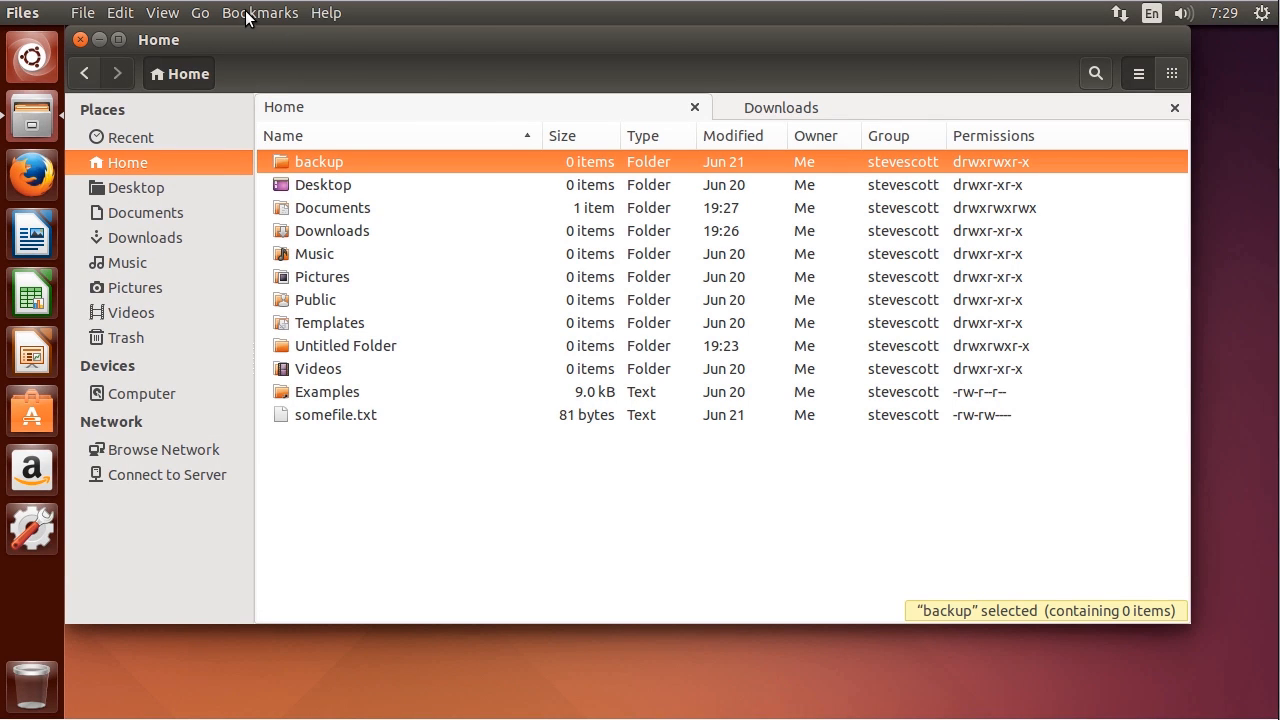
click(246, 14)
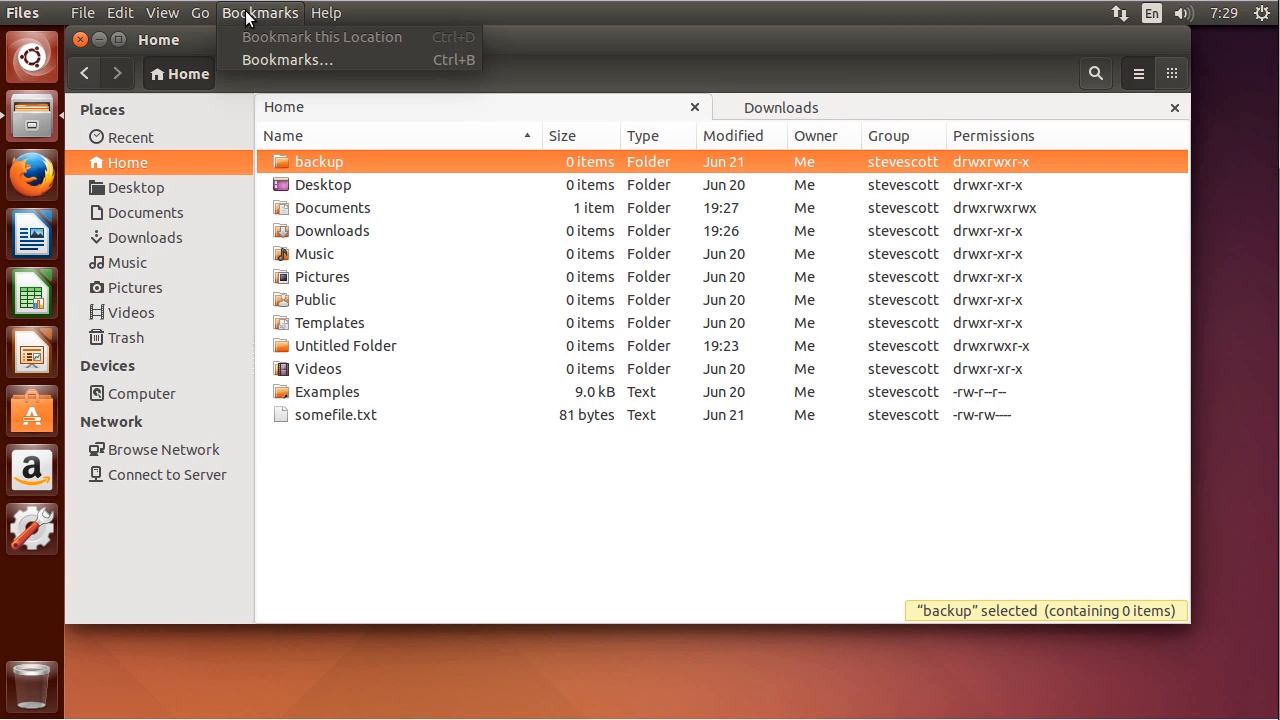
click(309, 155)
double_click(310, 162)
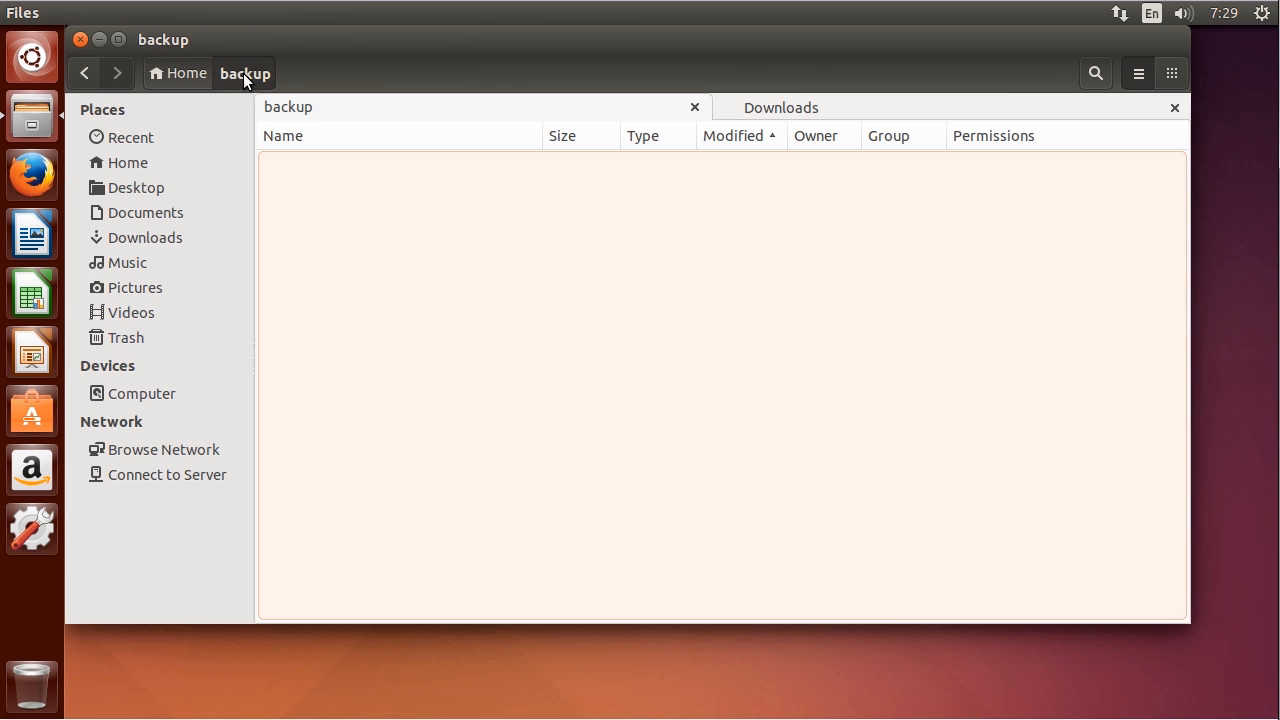
click(260, 13)
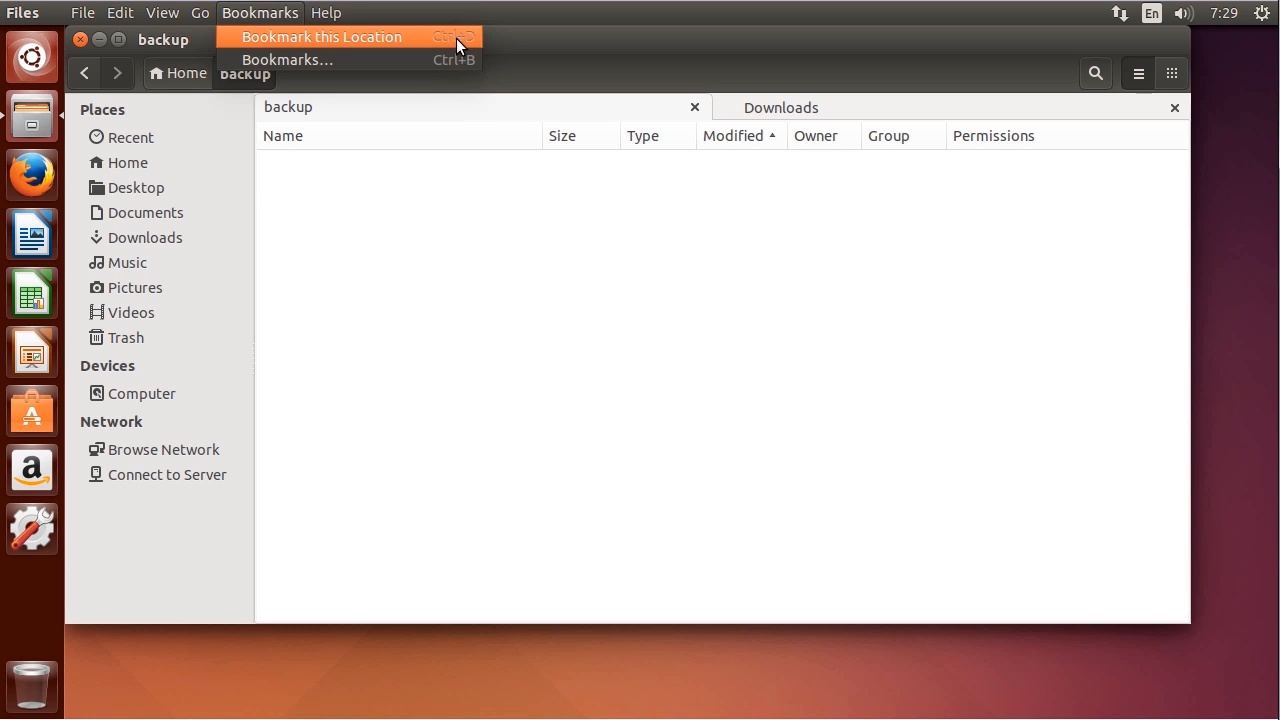
click(395, 39)
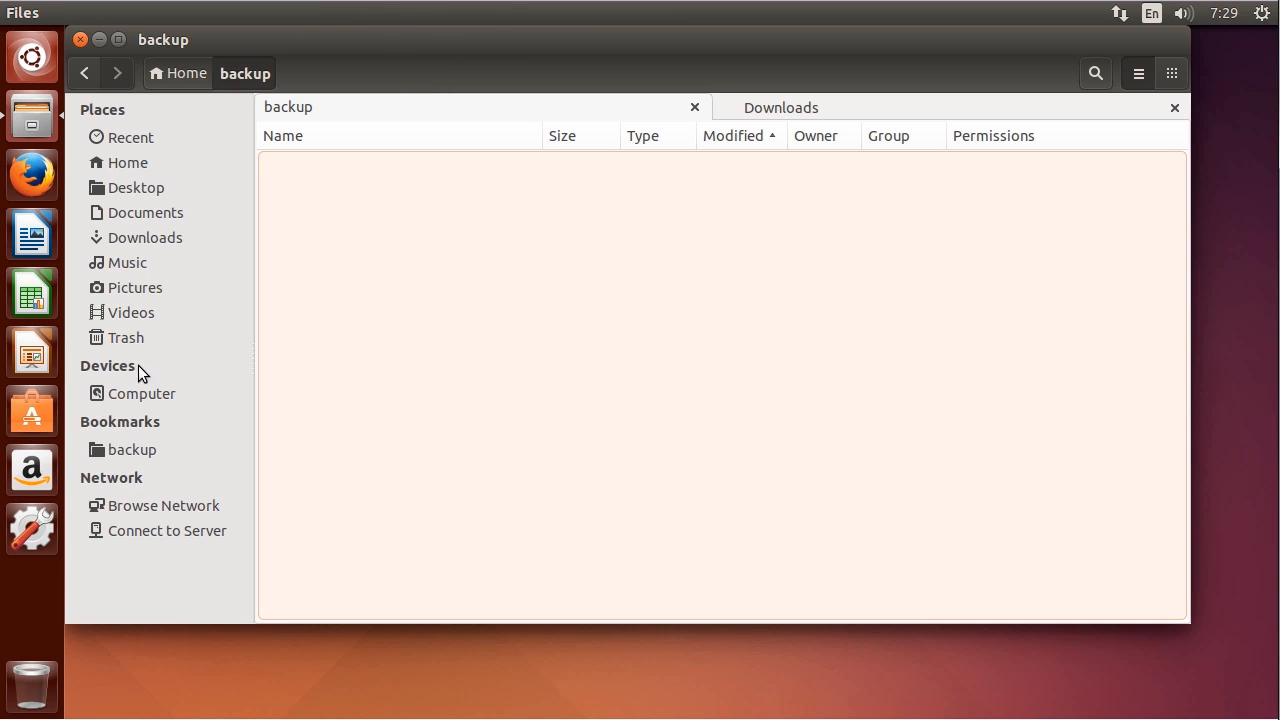
Browse the network to view the available computers.
click(140, 504)
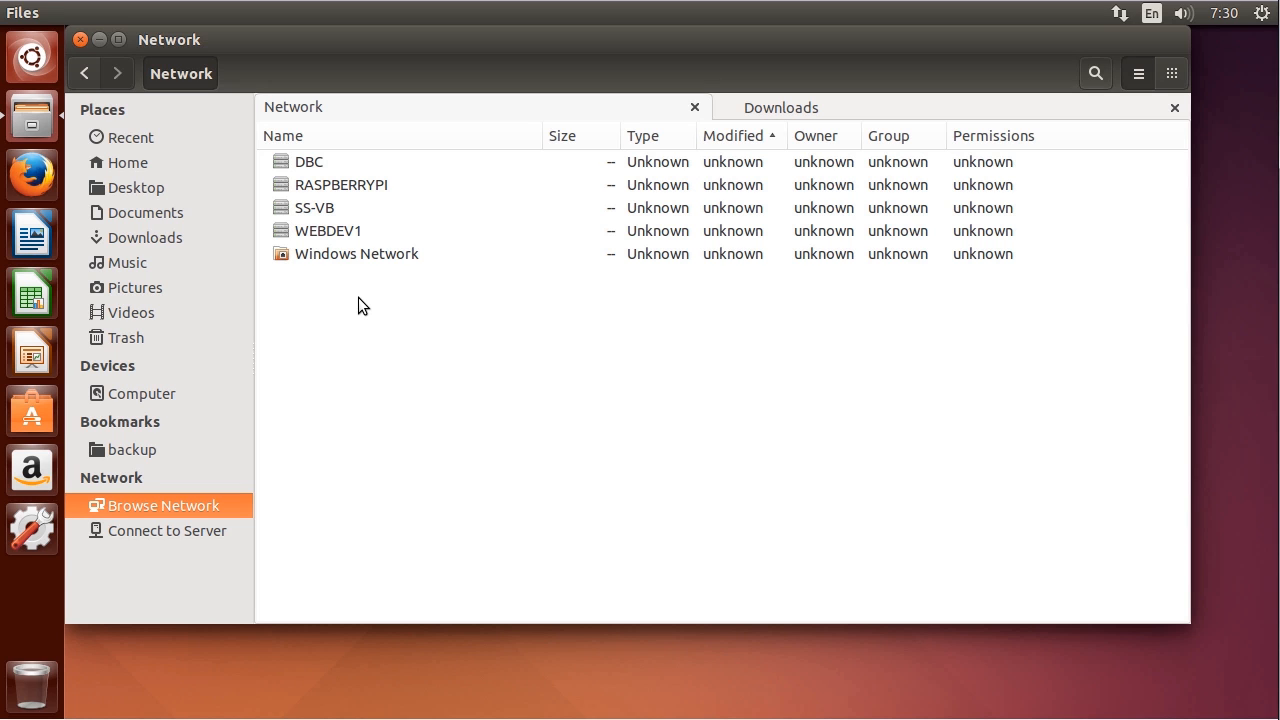
Switch to Ubuntu Software Centre, search for Thunar, select Thunar File Manager in the results, and return to the Files window.
click(32, 410)
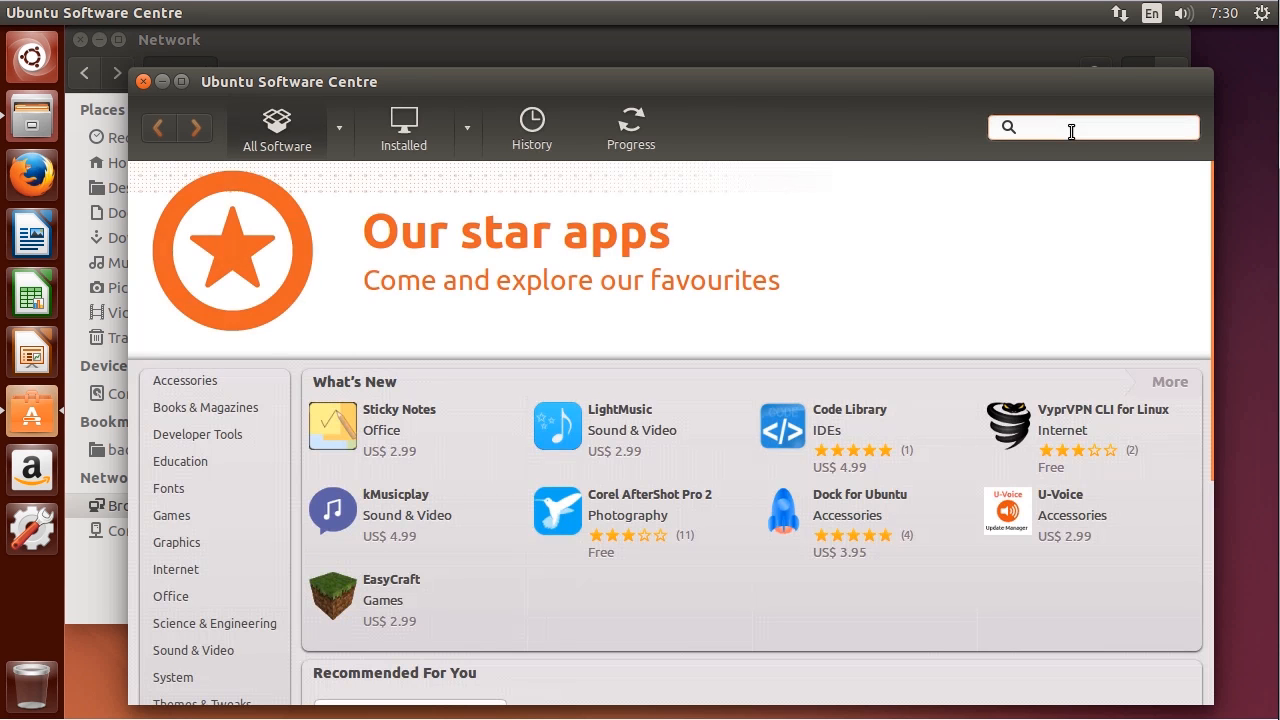
text(Thunar)
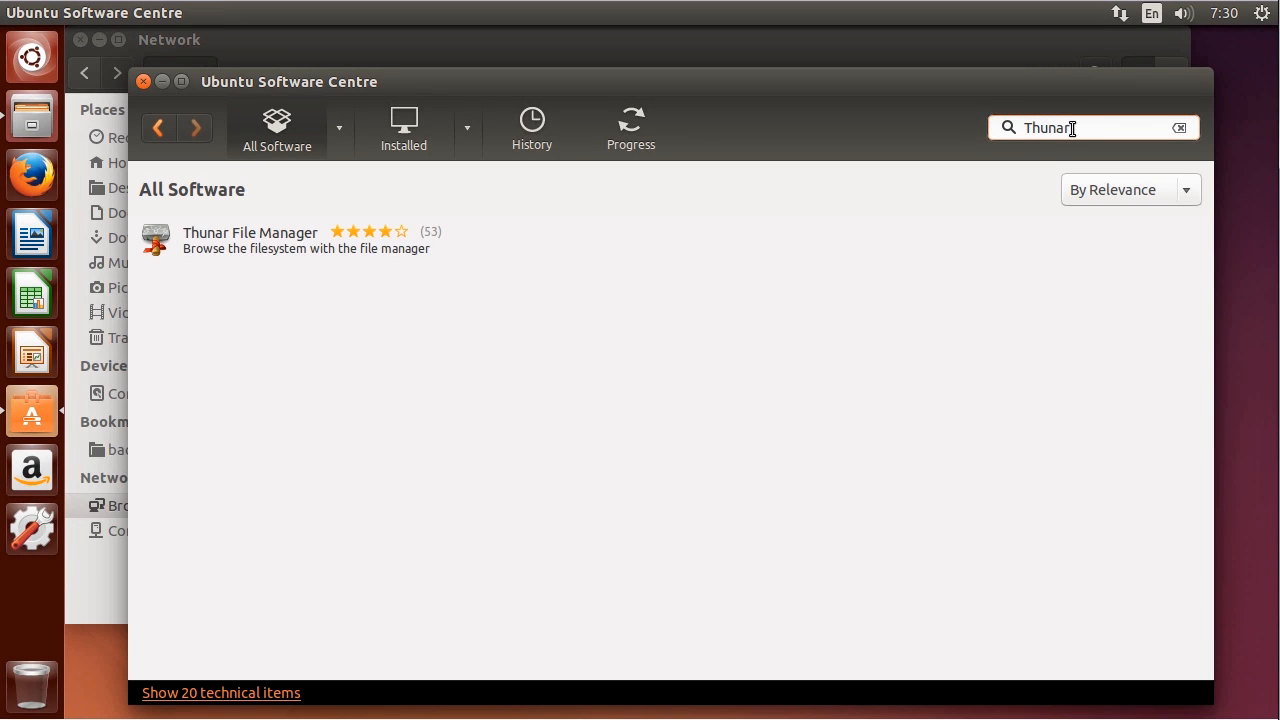
click(284, 240)
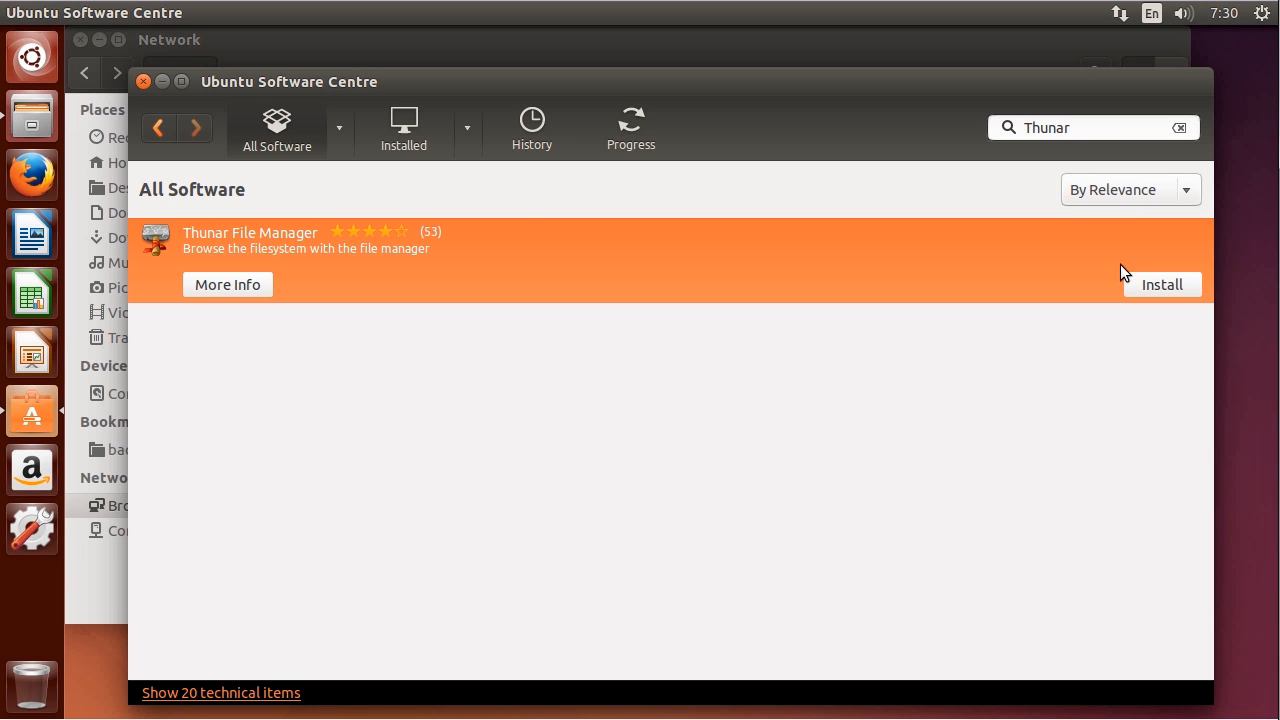
click(308, 43)
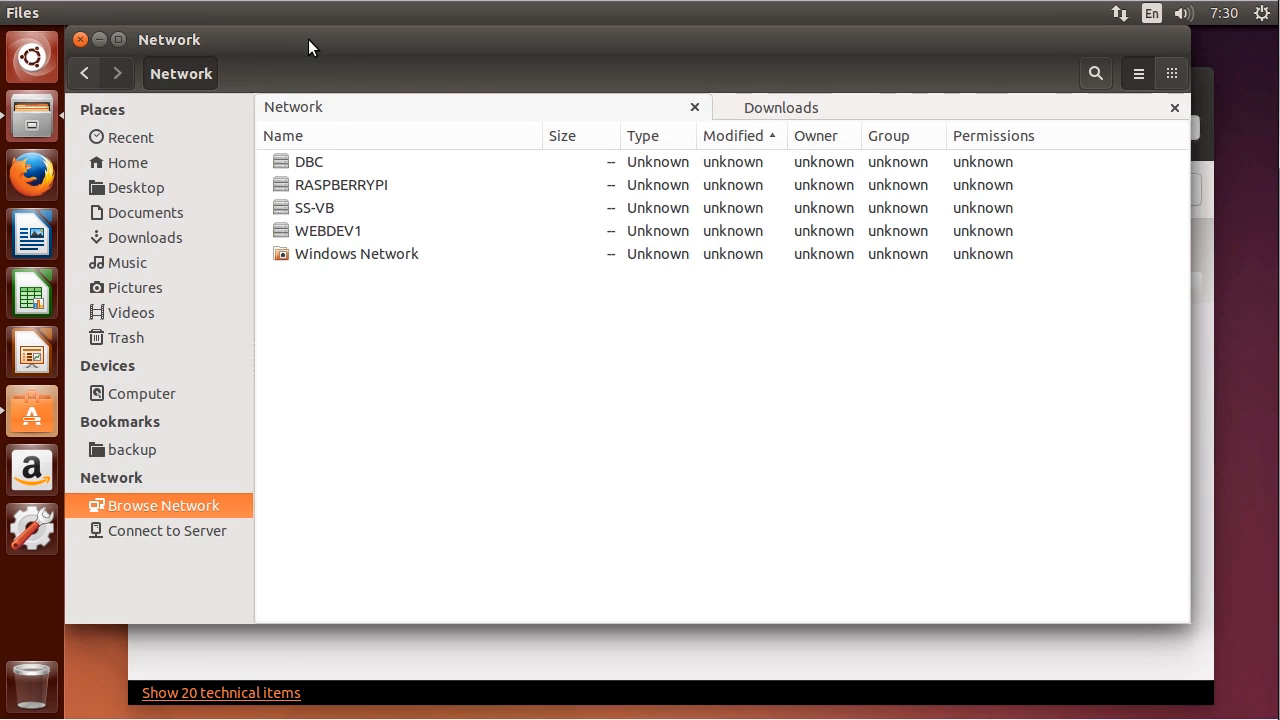